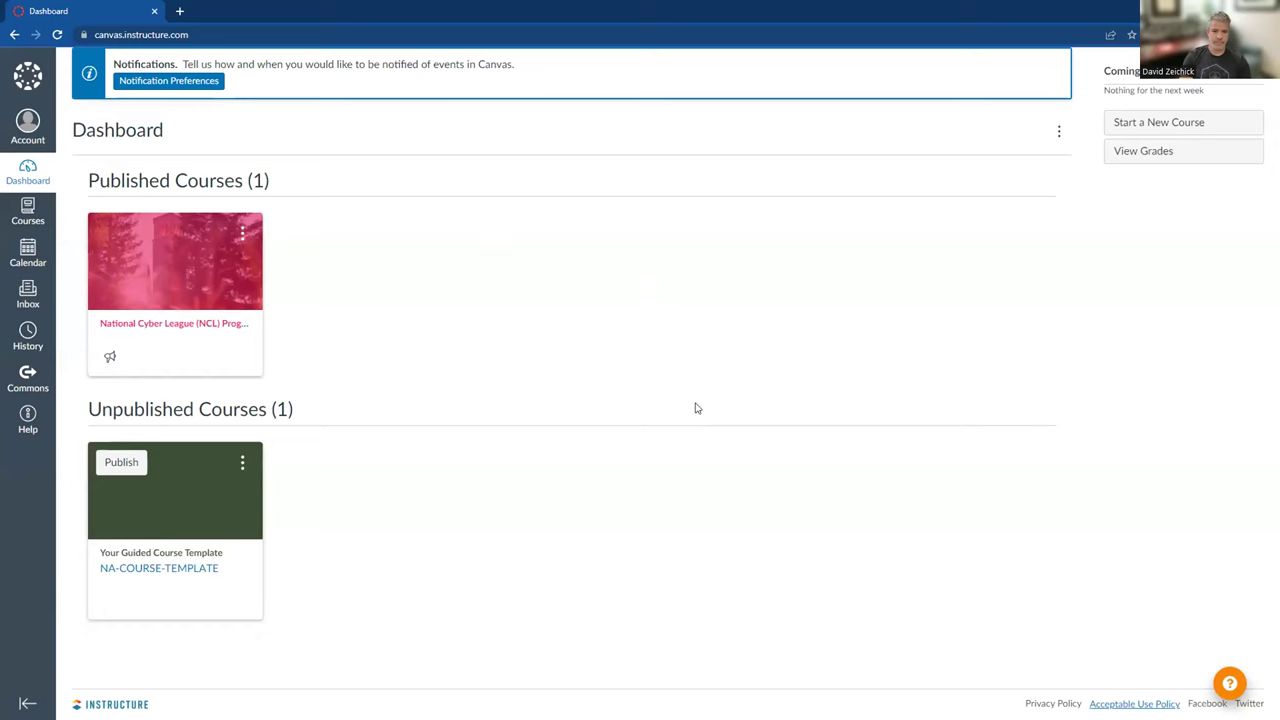
Create a course named "New sample course" associated with the Manually-Created Courses account
left_click(1155, 130)
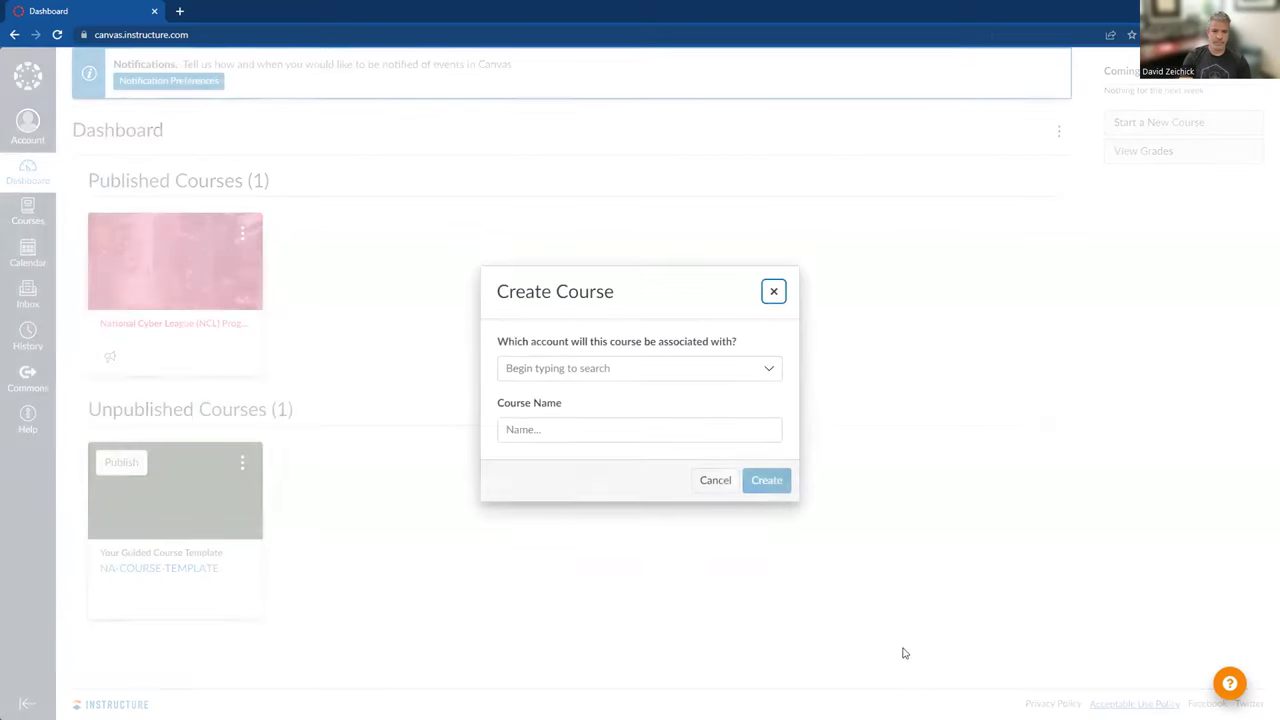
left_click(552, 372)
left_click(566, 360)
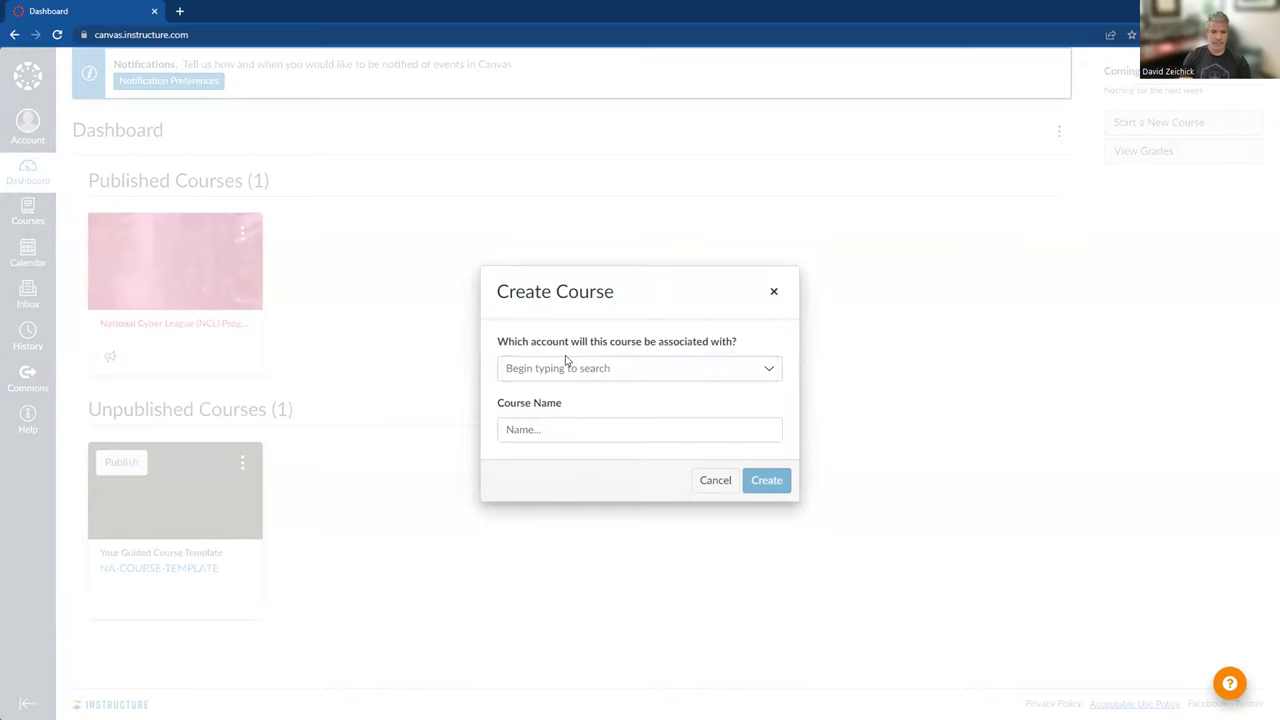
left_click(558, 429)
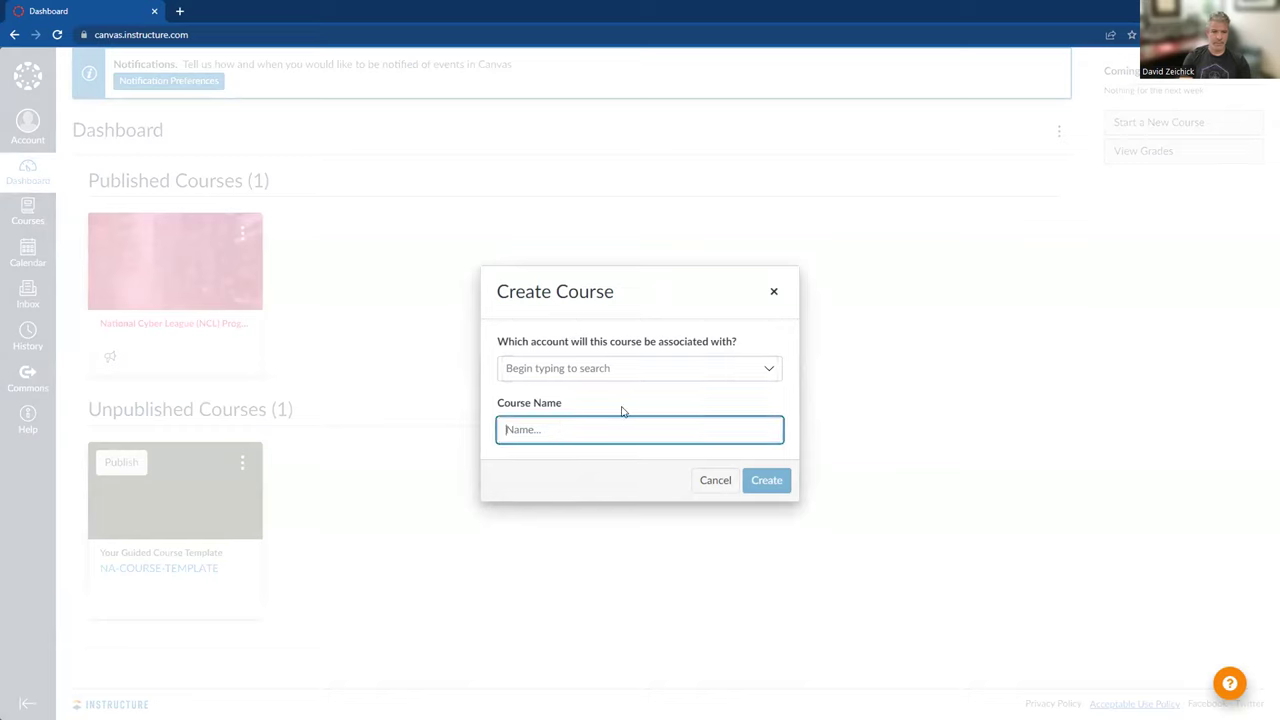
type("New sample course")
left_click(613, 369)
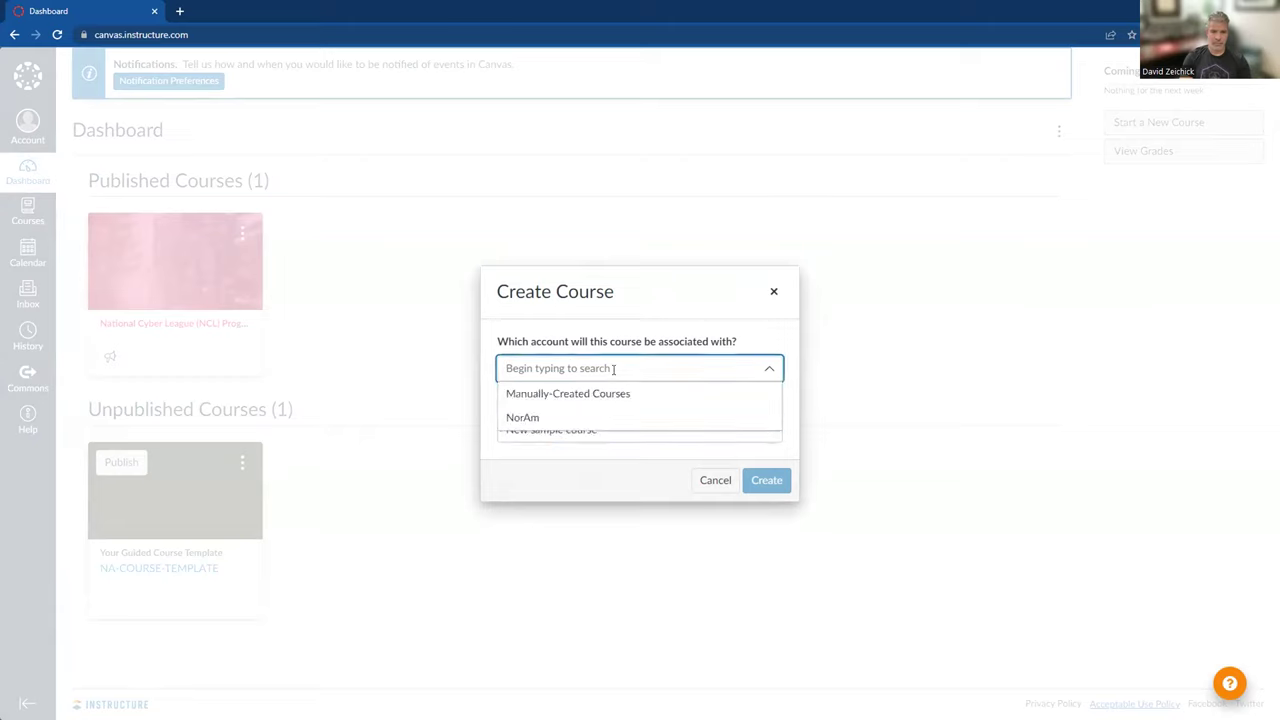
left_click(614, 393)
left_click(764, 488)
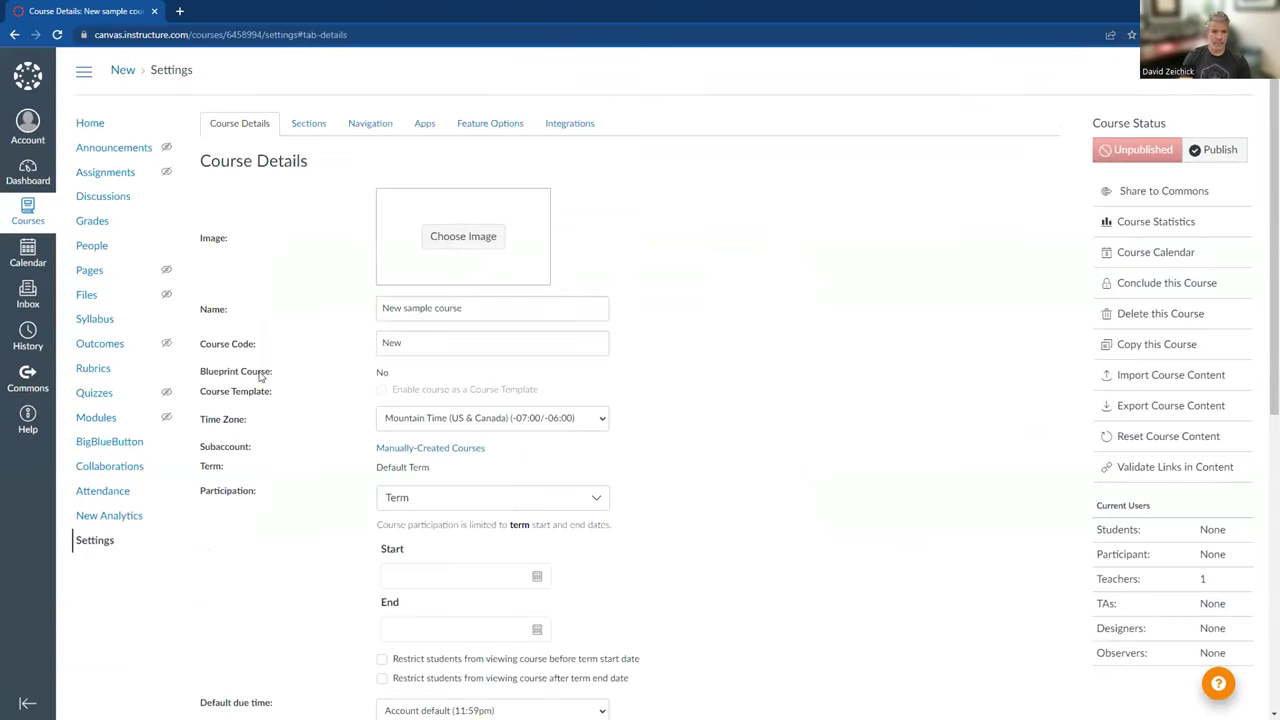
Open Canvas Commons and search it for "national cyber league"
left_click(45, 388)
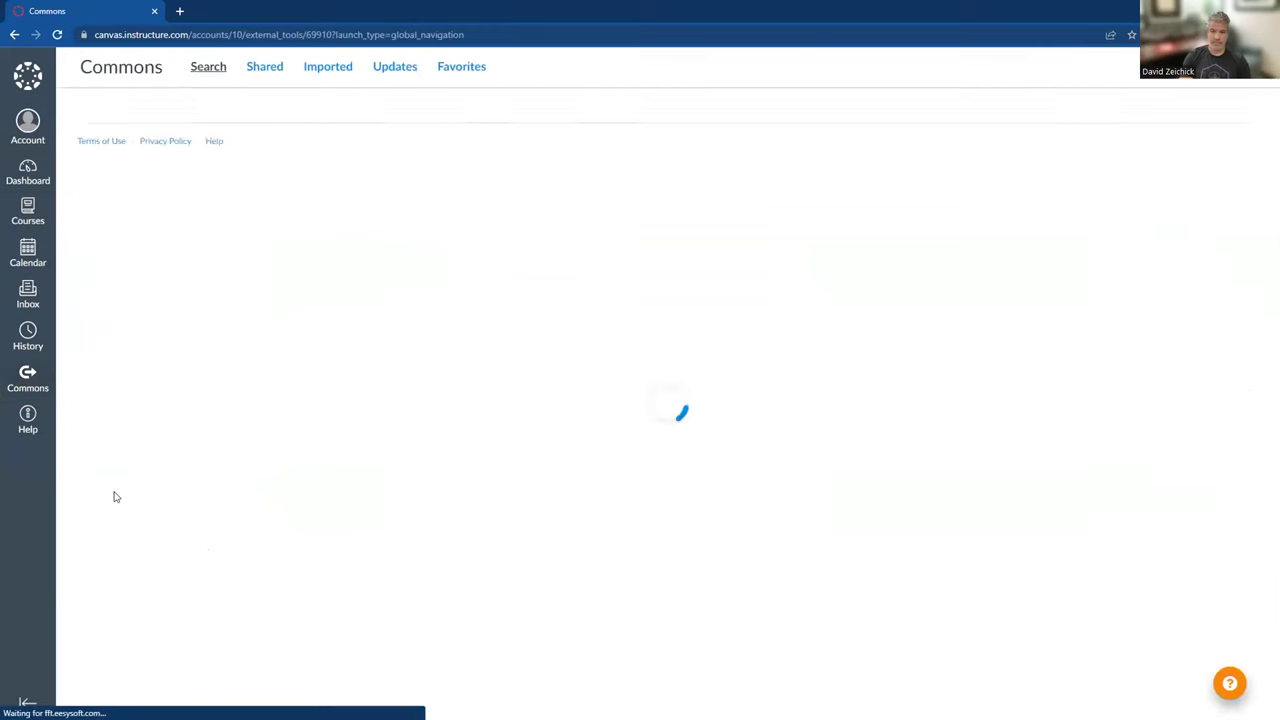
left_click(383, 123)
type("national cyber league")
key("Return")
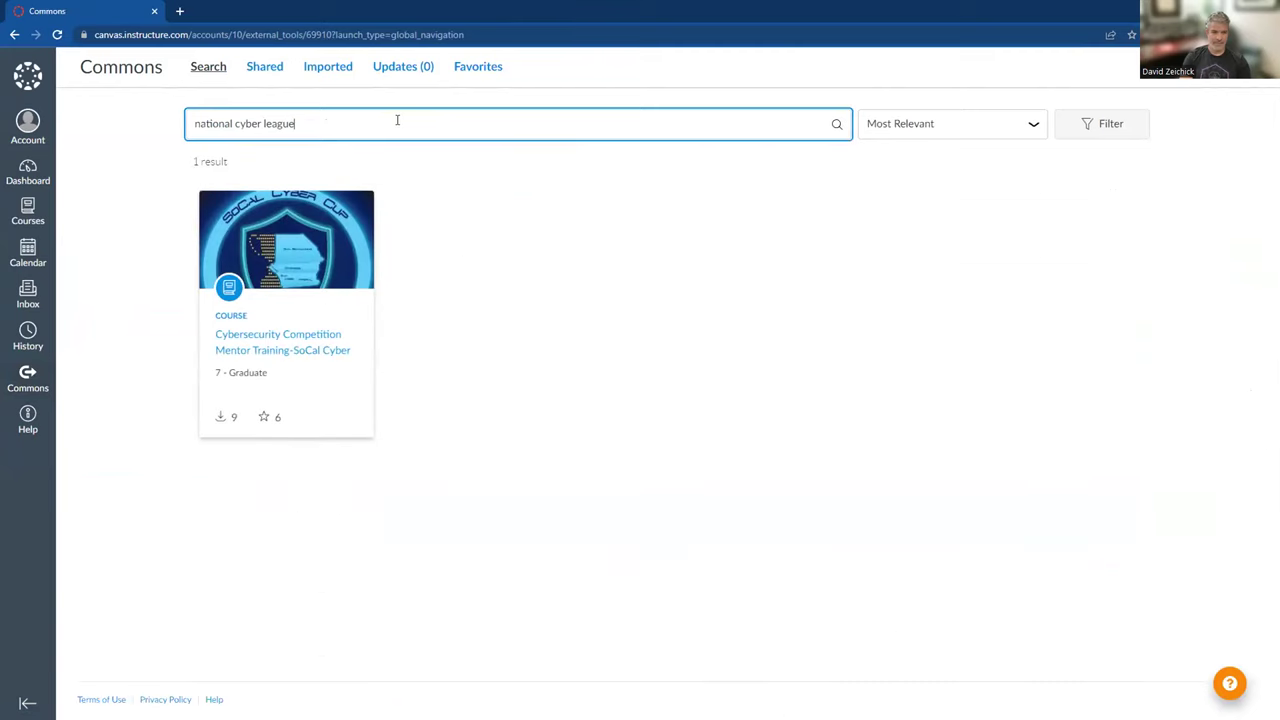
Replace the Commons search with "introduction to the national cyber league"
triple_click(218, 123)
type("introduction to the nati")
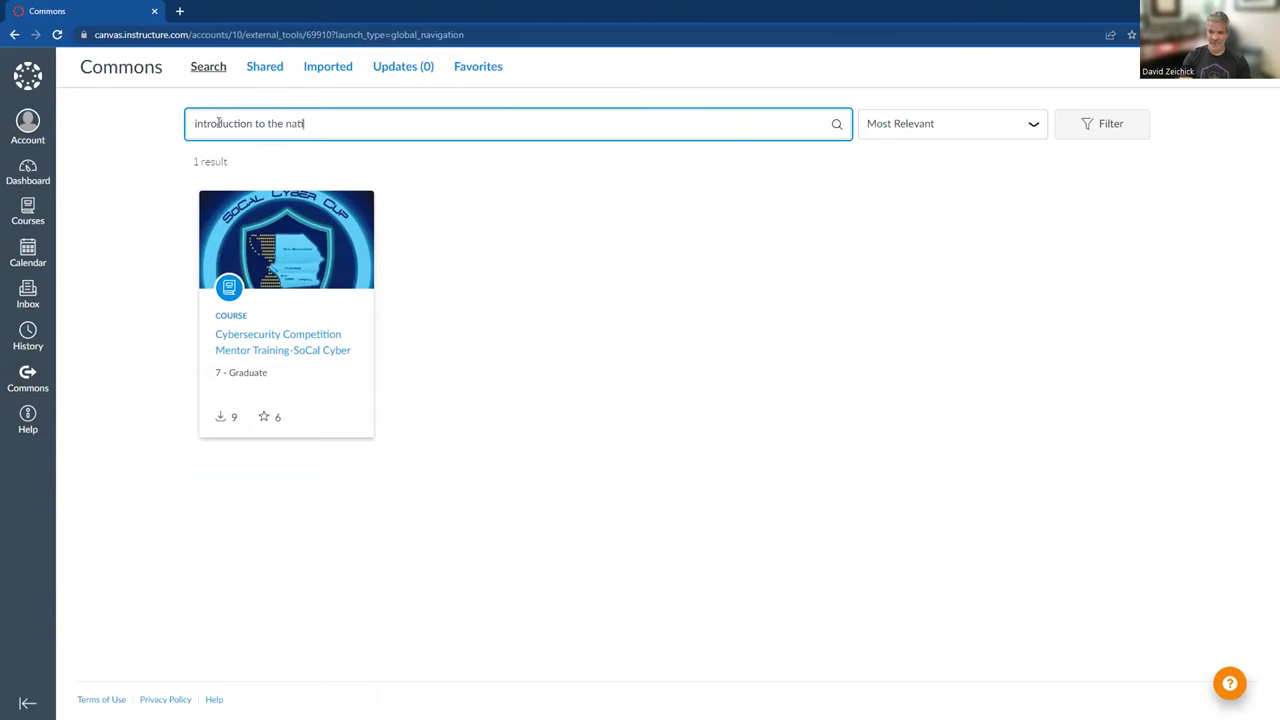
type("onal cyber league")
key("Return")
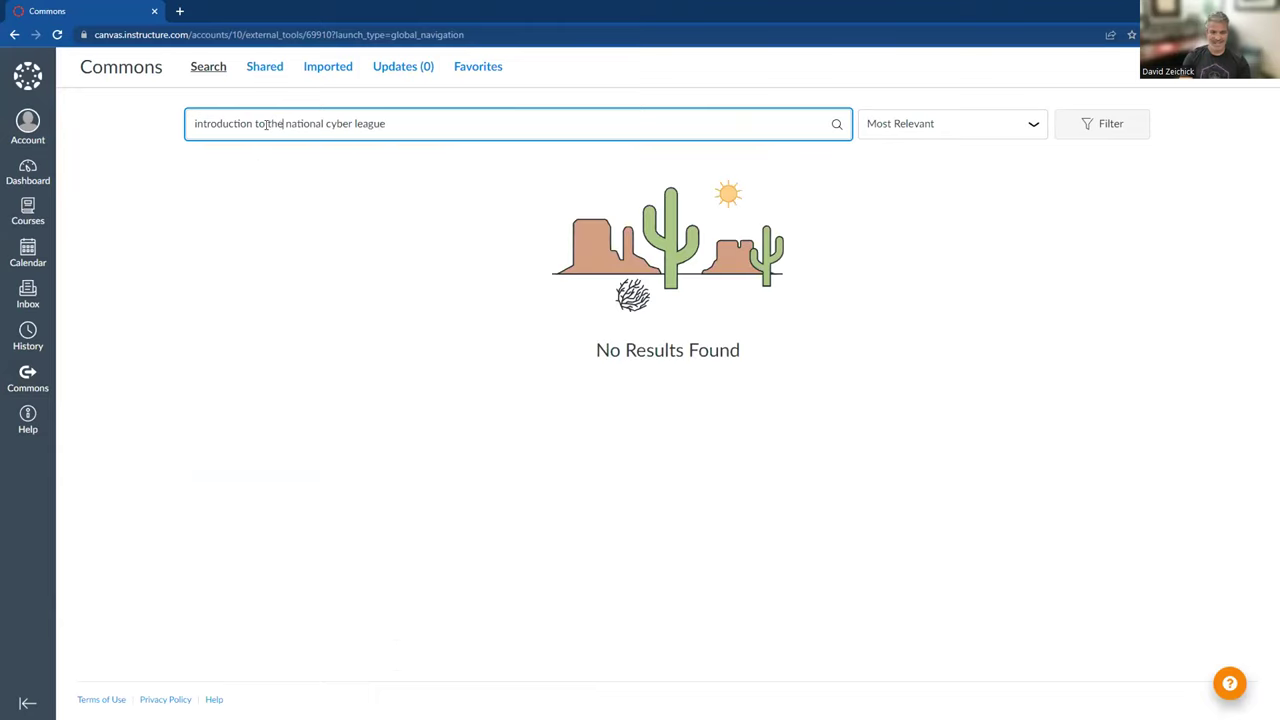
Shorten the Commons search to "national cyber league" and open the Introduction to the National Cyber League course
left_click_drag(266, 123, 149, 131)
key("BackSpace")
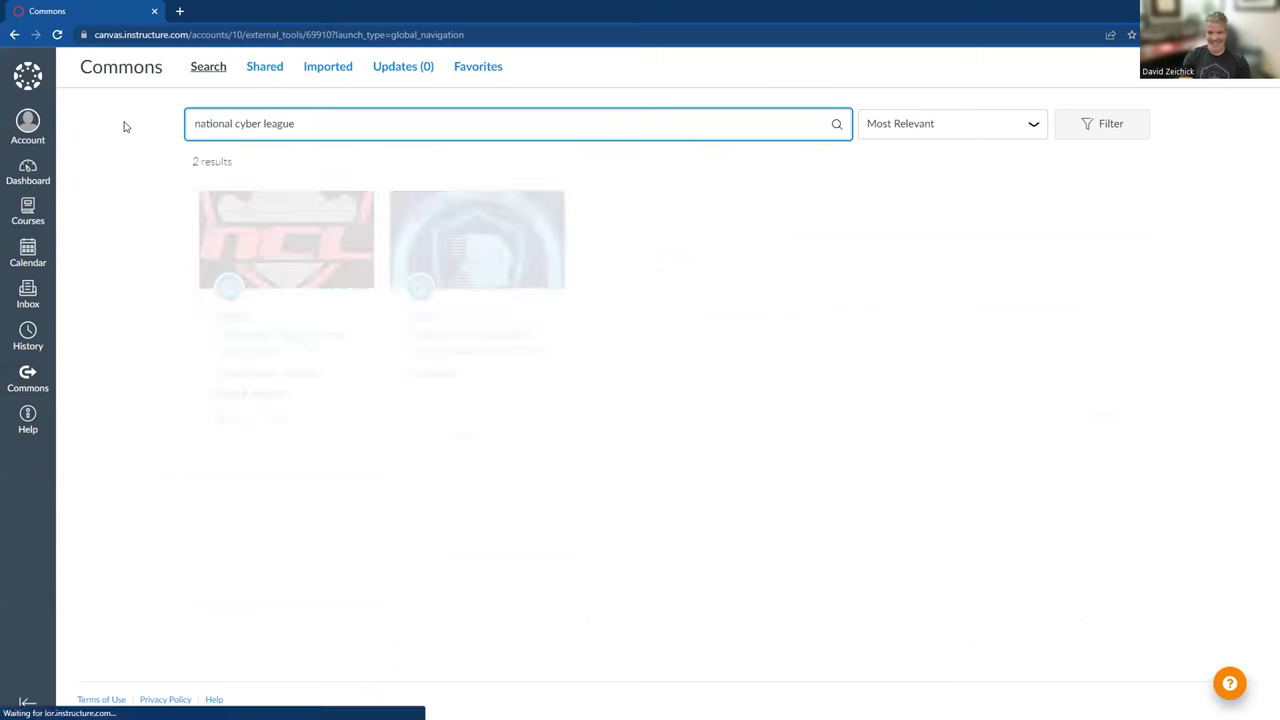
left_click(298, 353)
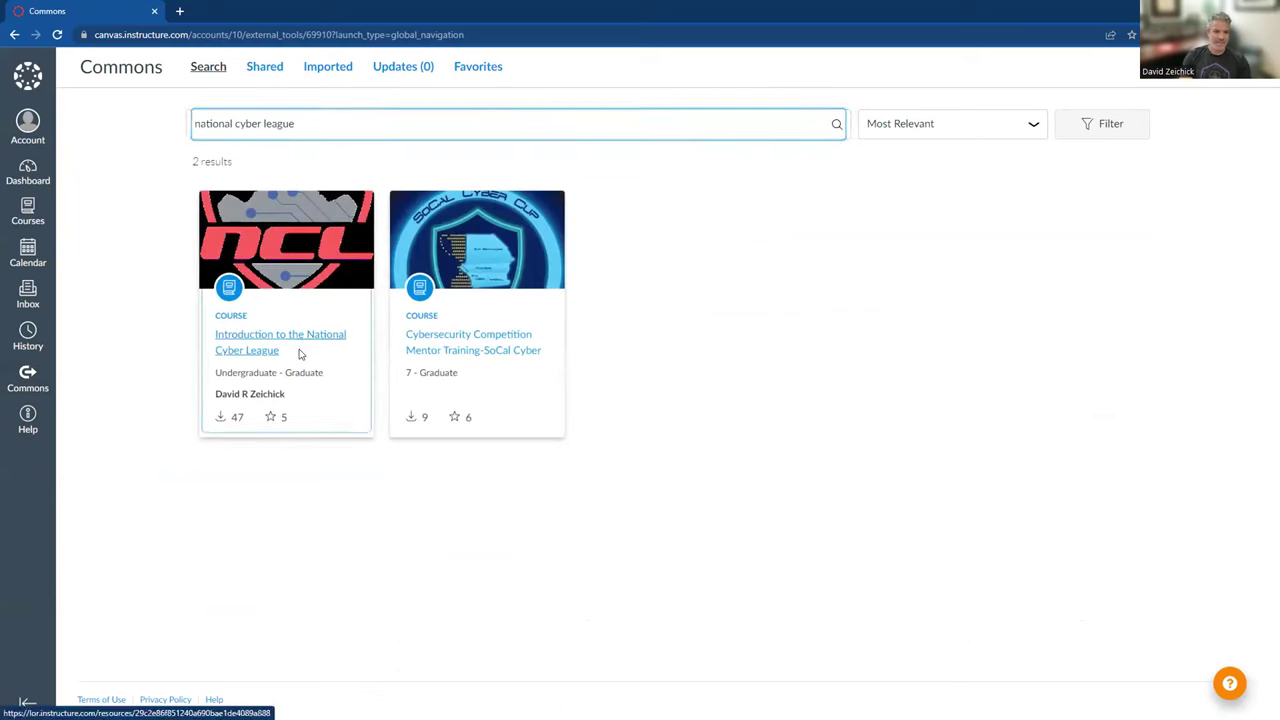
left_click(298, 353)
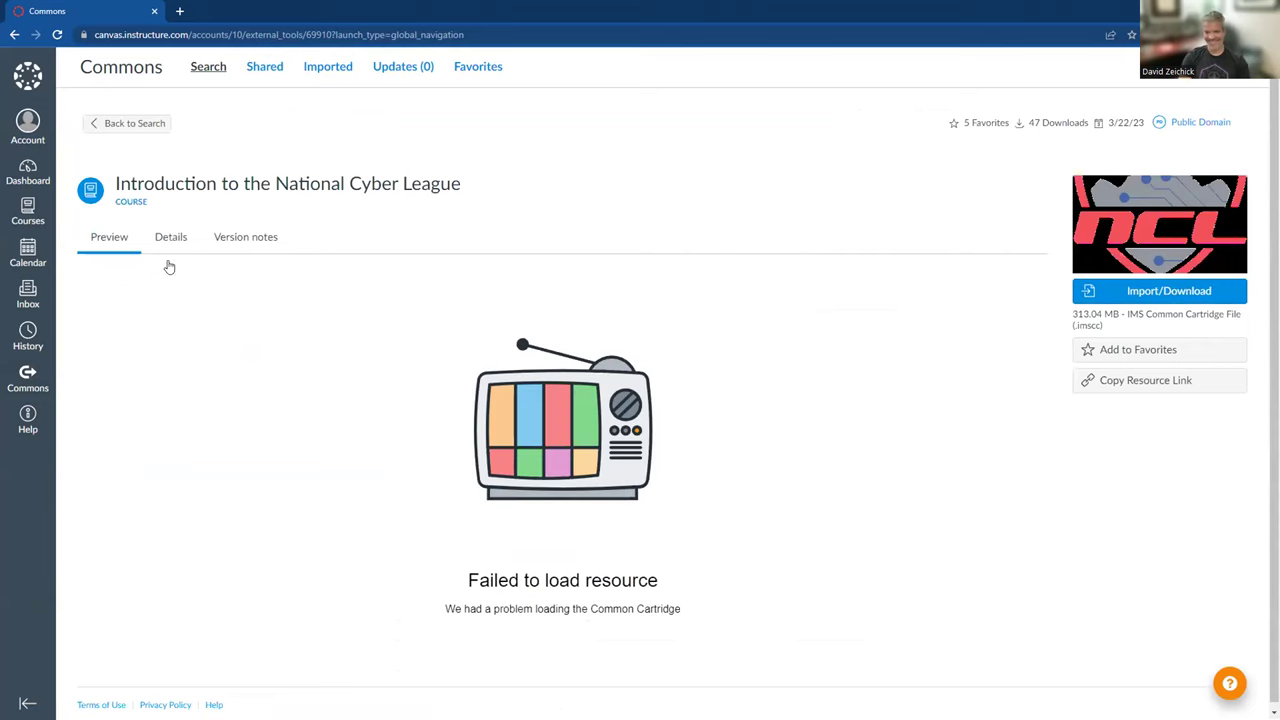
Import the Introduction to the National Cyber League resource into New sample course
scroll(291, 389, "down", 1)
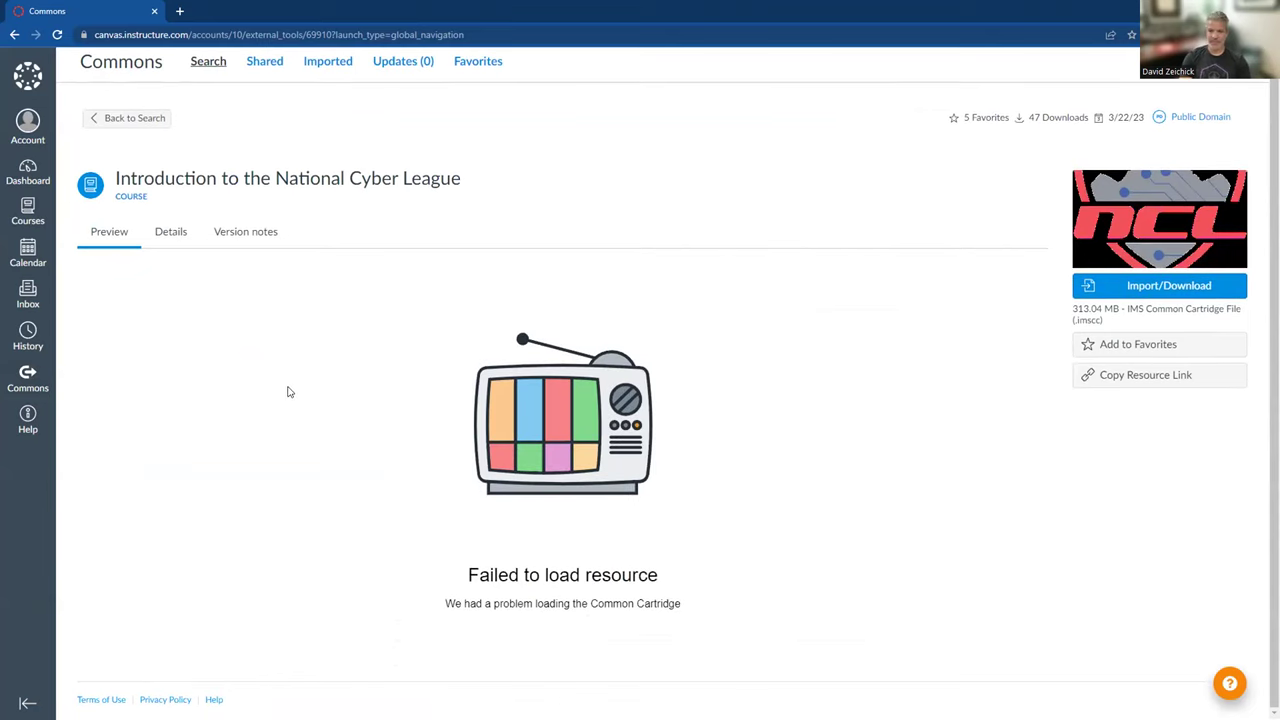
left_click(1120, 297)
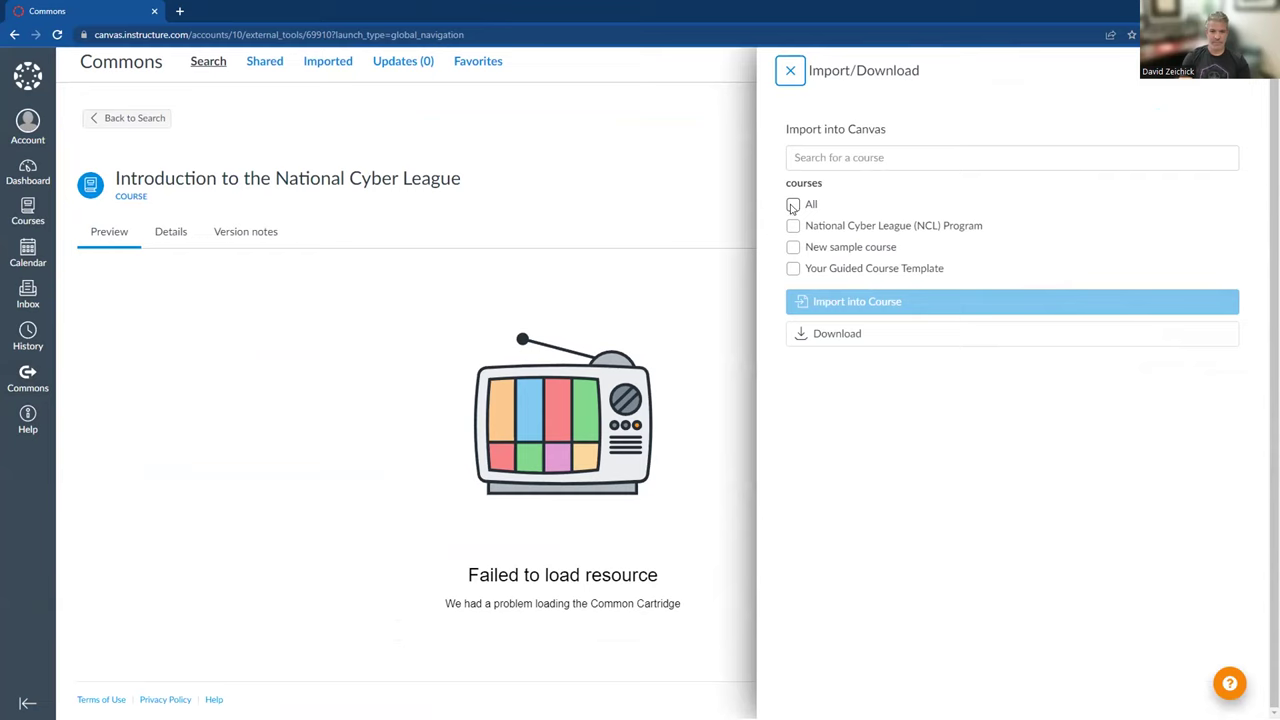
left_click(793, 247)
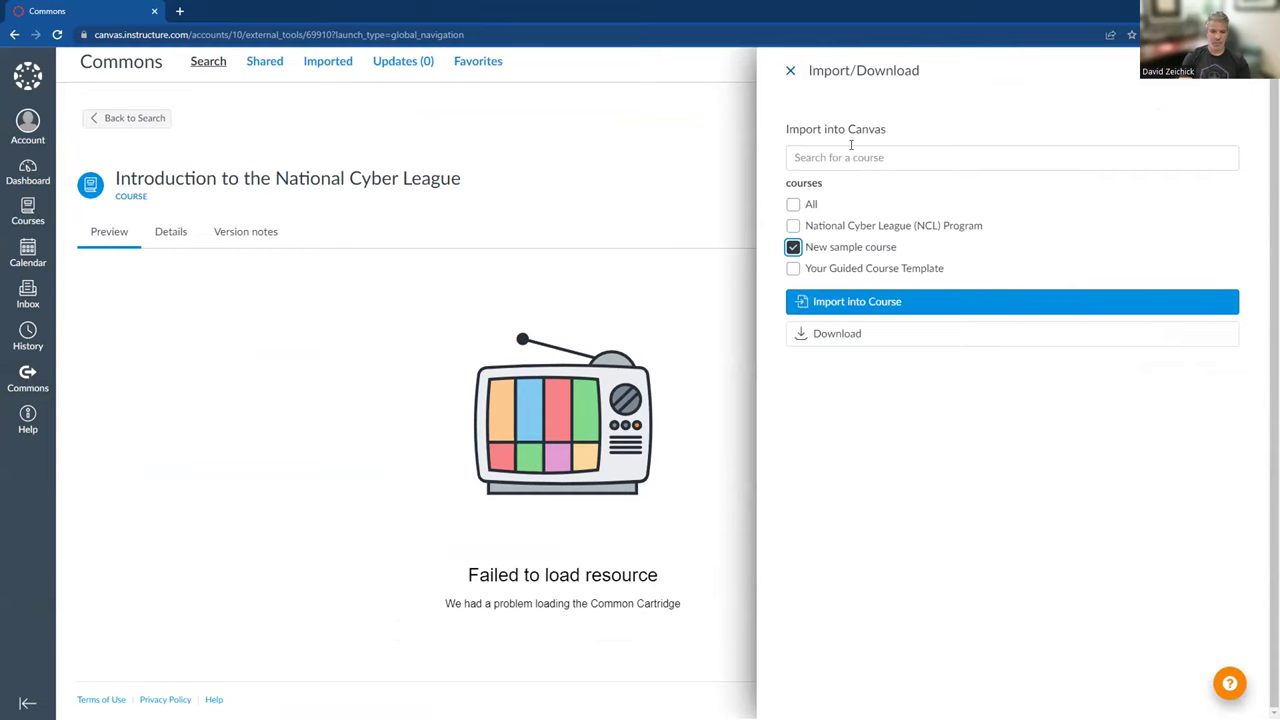
left_click(836, 304)
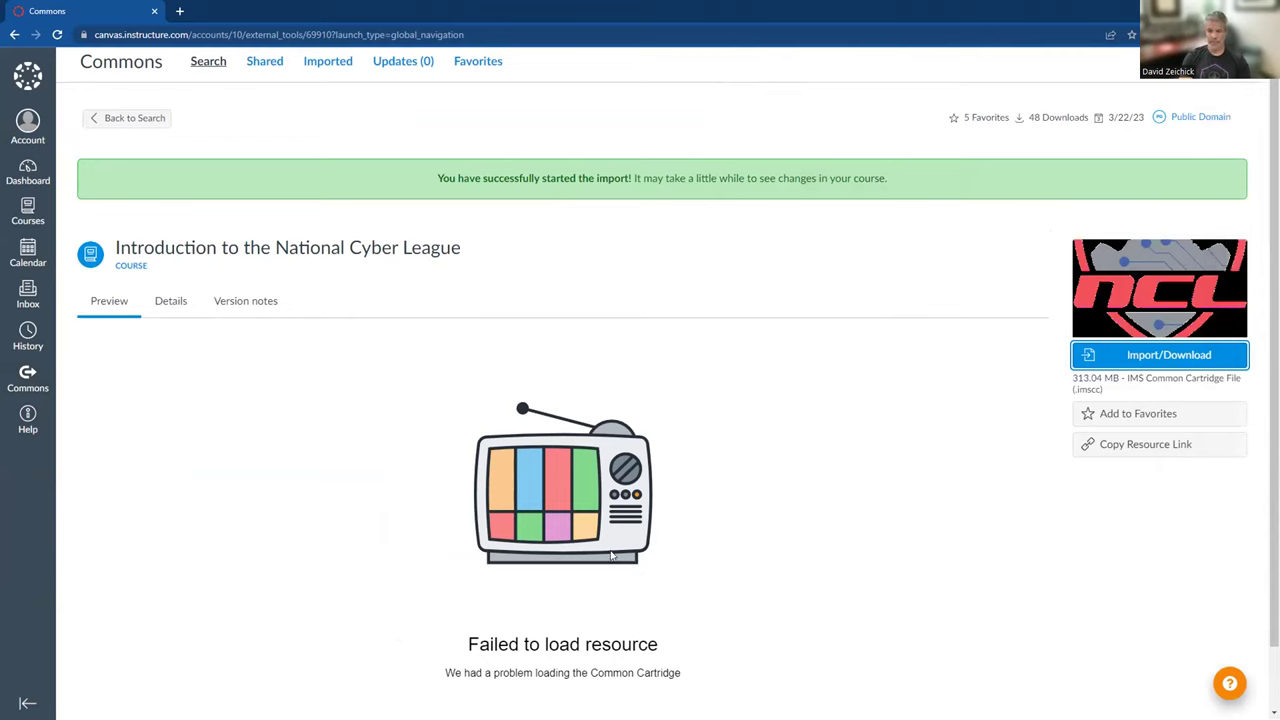
Open New sample course and check the import notice and its import status
left_click(28, 211)
left_click(141, 181)
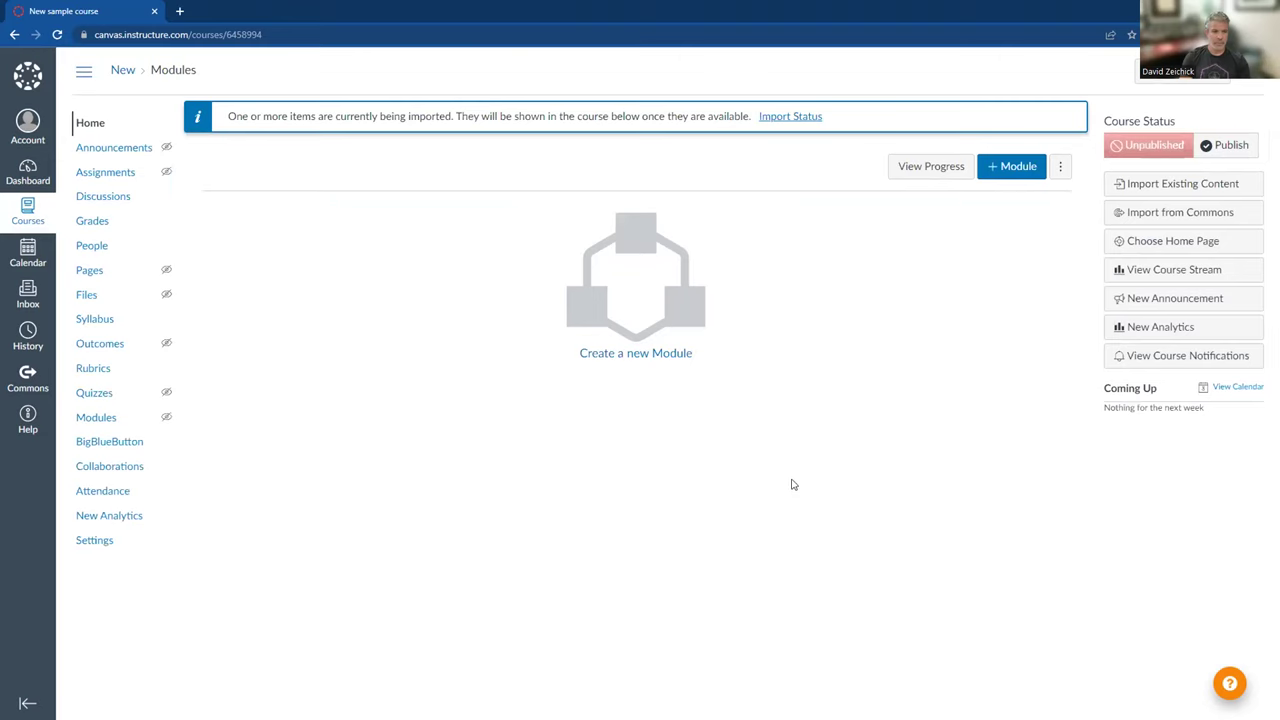
left_click_drag(240, 117, 474, 117)
left_click(778, 127)
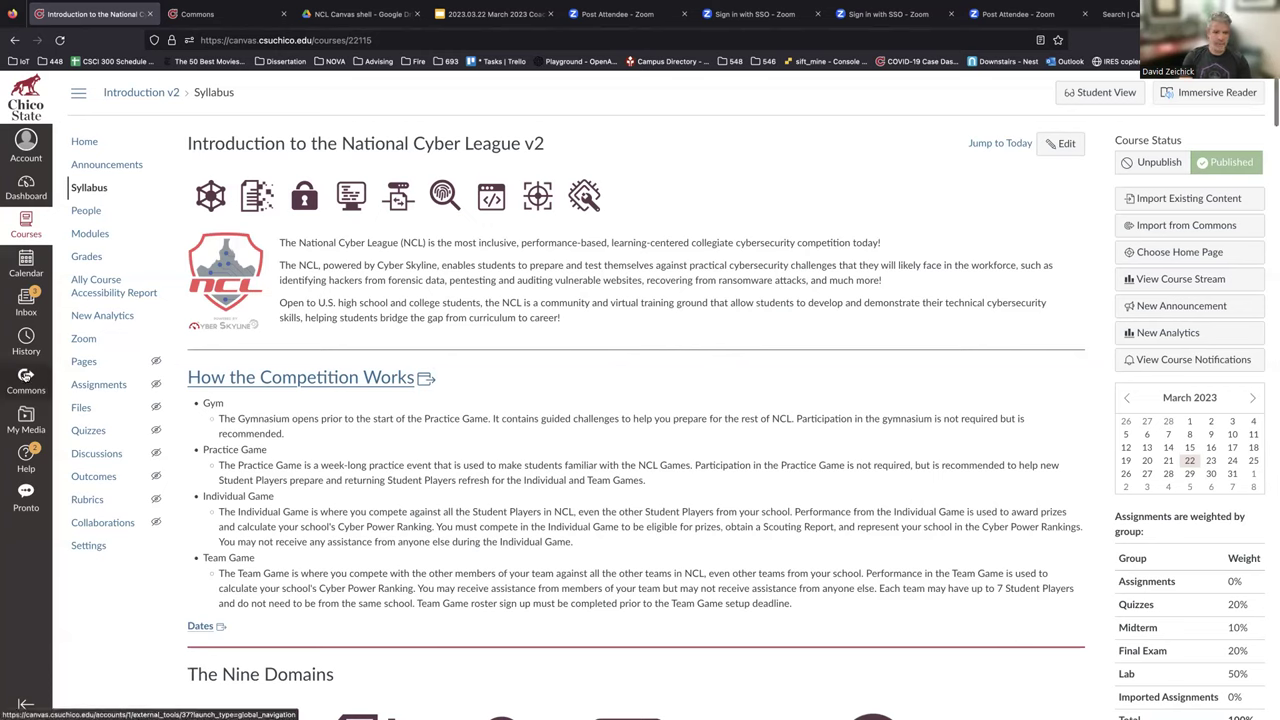
Search the Chico State Canvas Commons for "nation cyber" and open Introduction to the National Cyber League
left_click(26, 380)
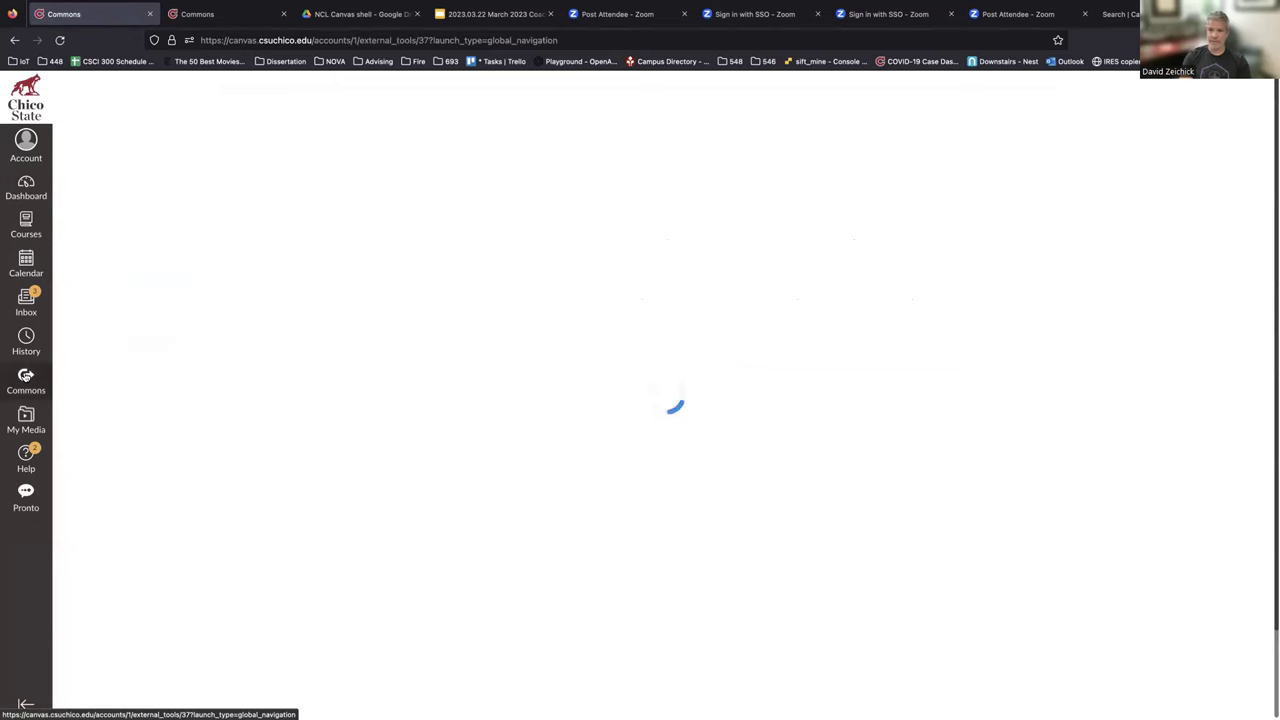
left_click(247, 140)
type("nati")
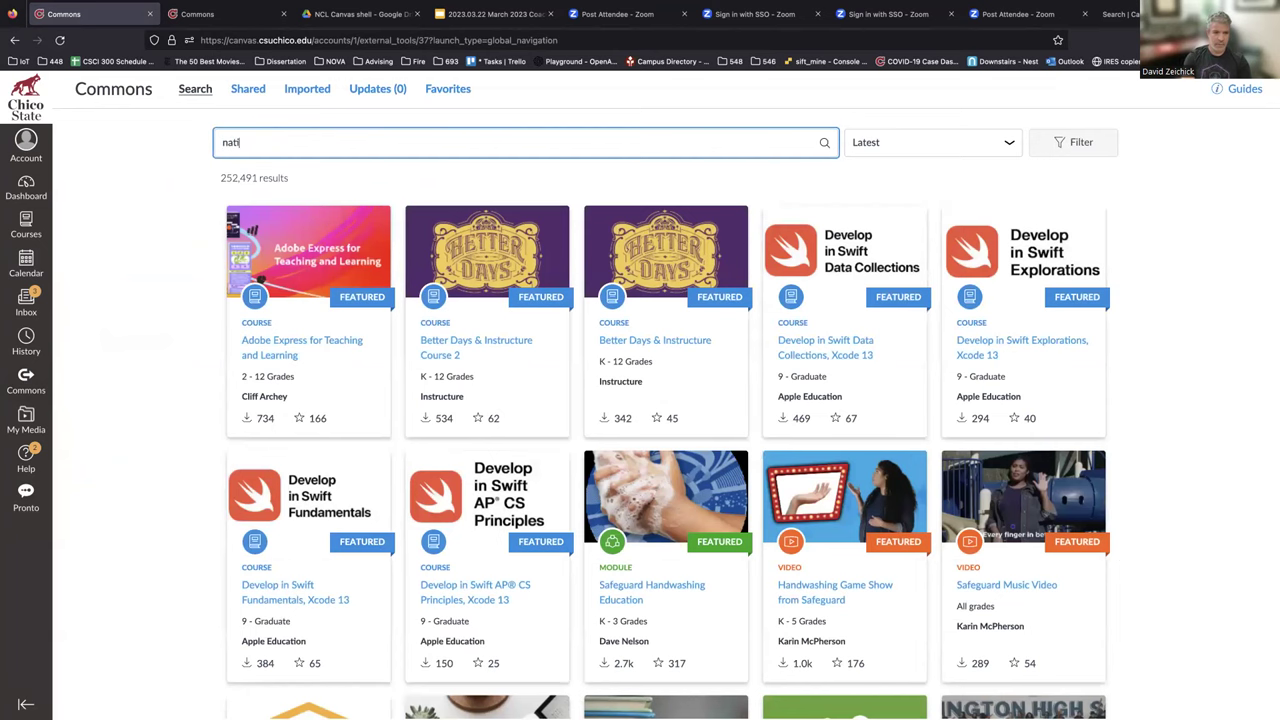
type("on cyber")
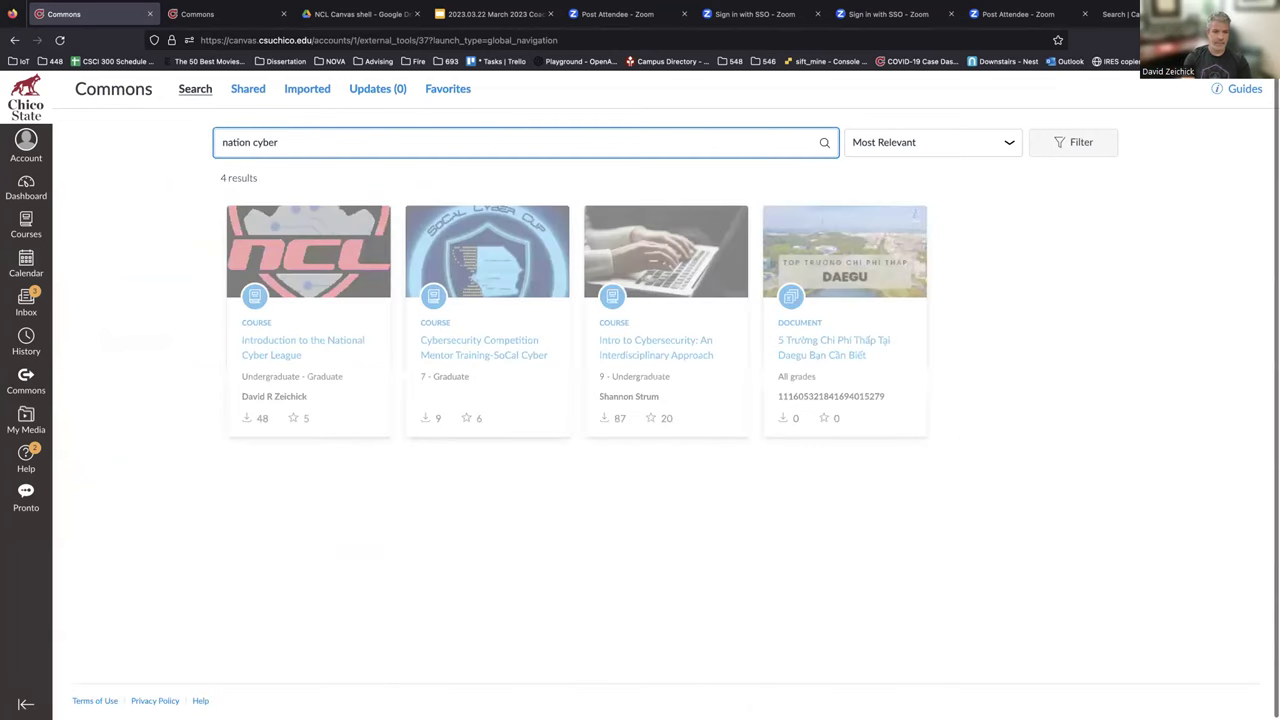
left_click(264, 350)
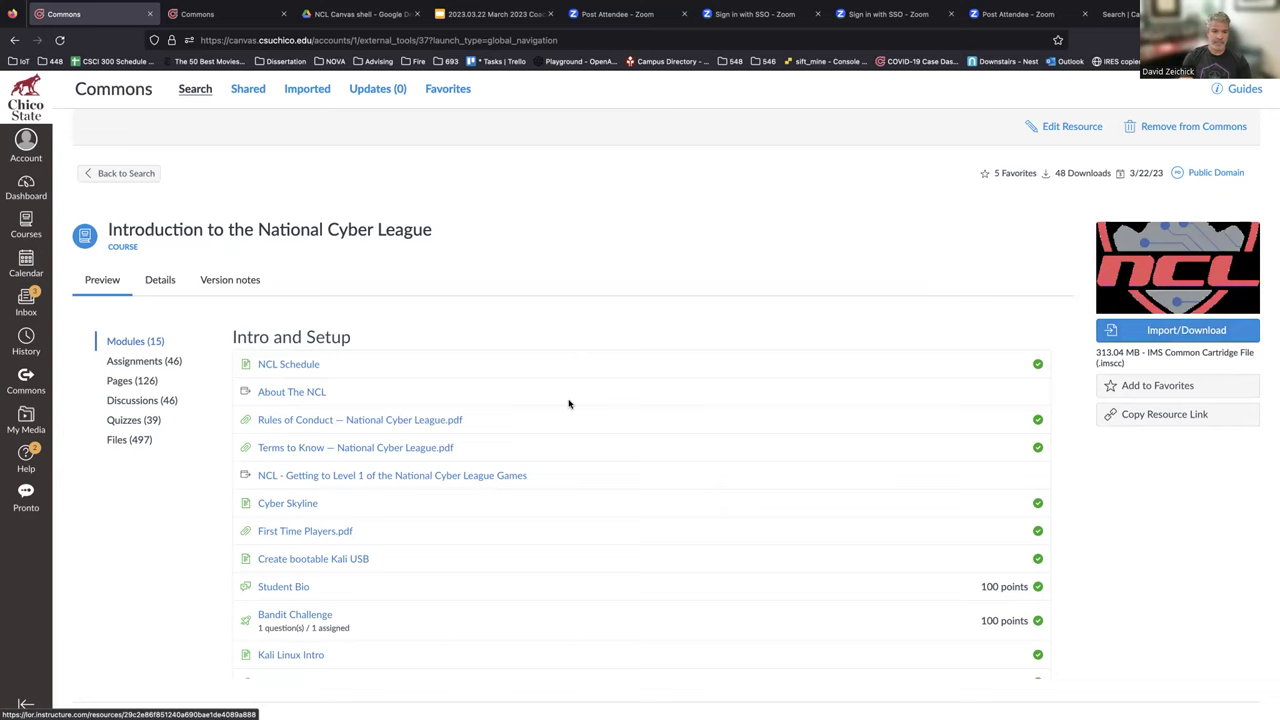
Examine the module list in the resource preview, from Intro and Setup through Cryptography and Password Cracking
scroll(569, 403, "down", 1)
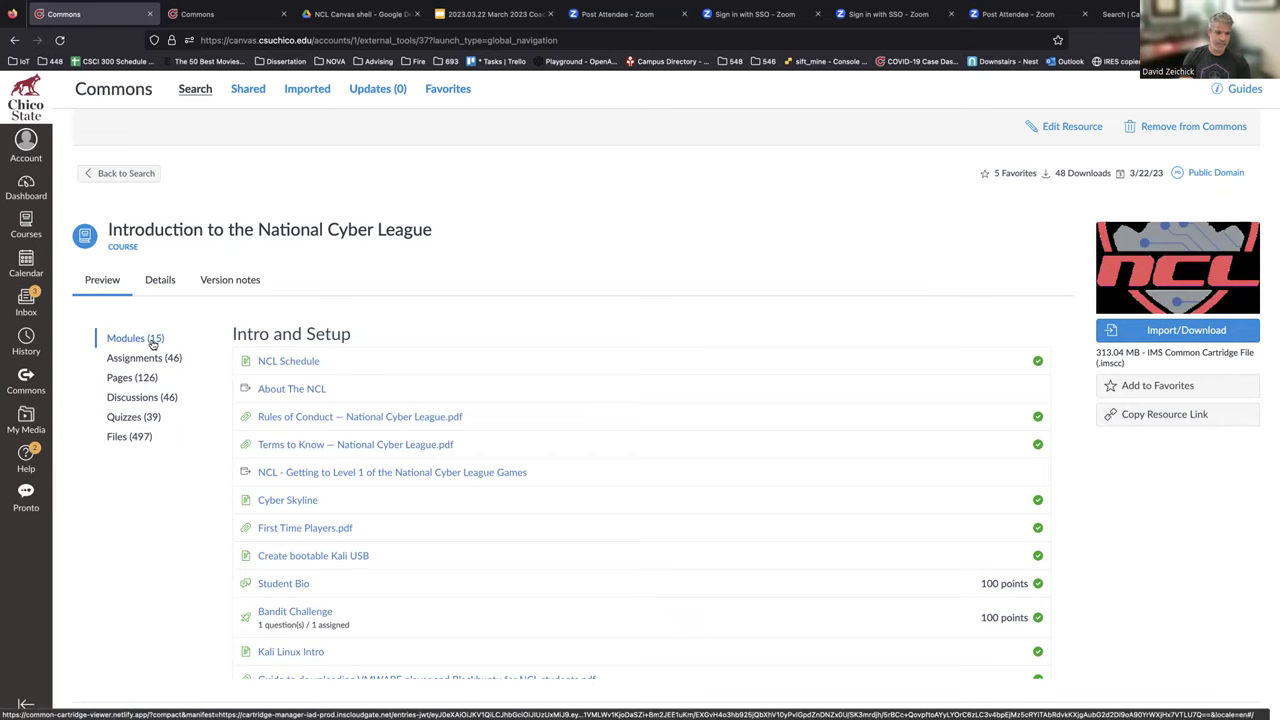
scroll(378, 342, "down", 1)
scroll(378, 342, "down", 8)
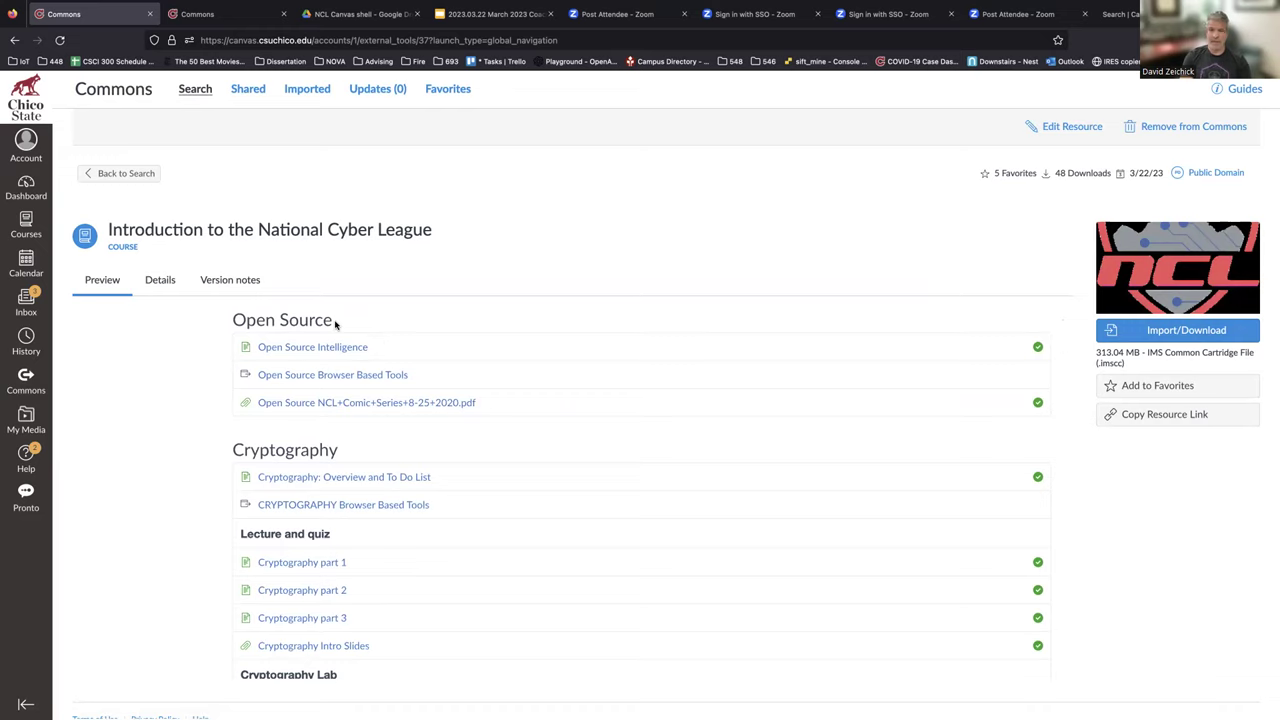
scroll(380, 361, "down", 9)
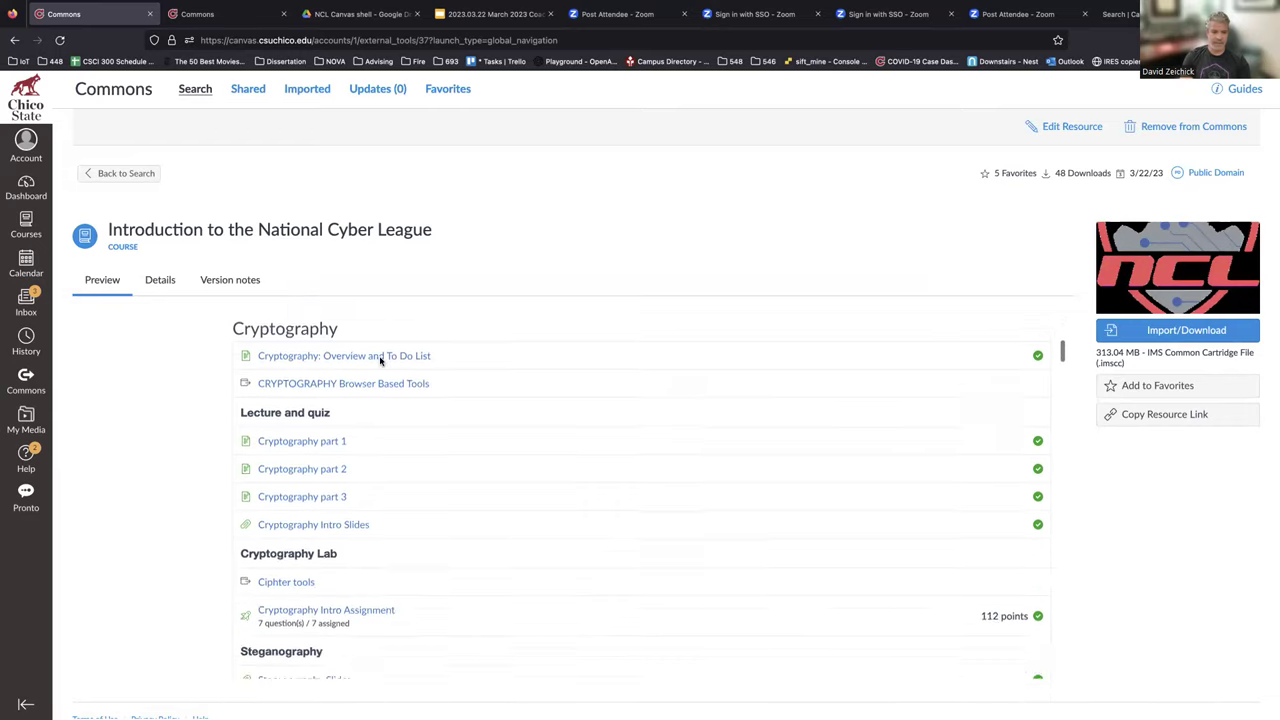
scroll(380, 361, "down", 8)
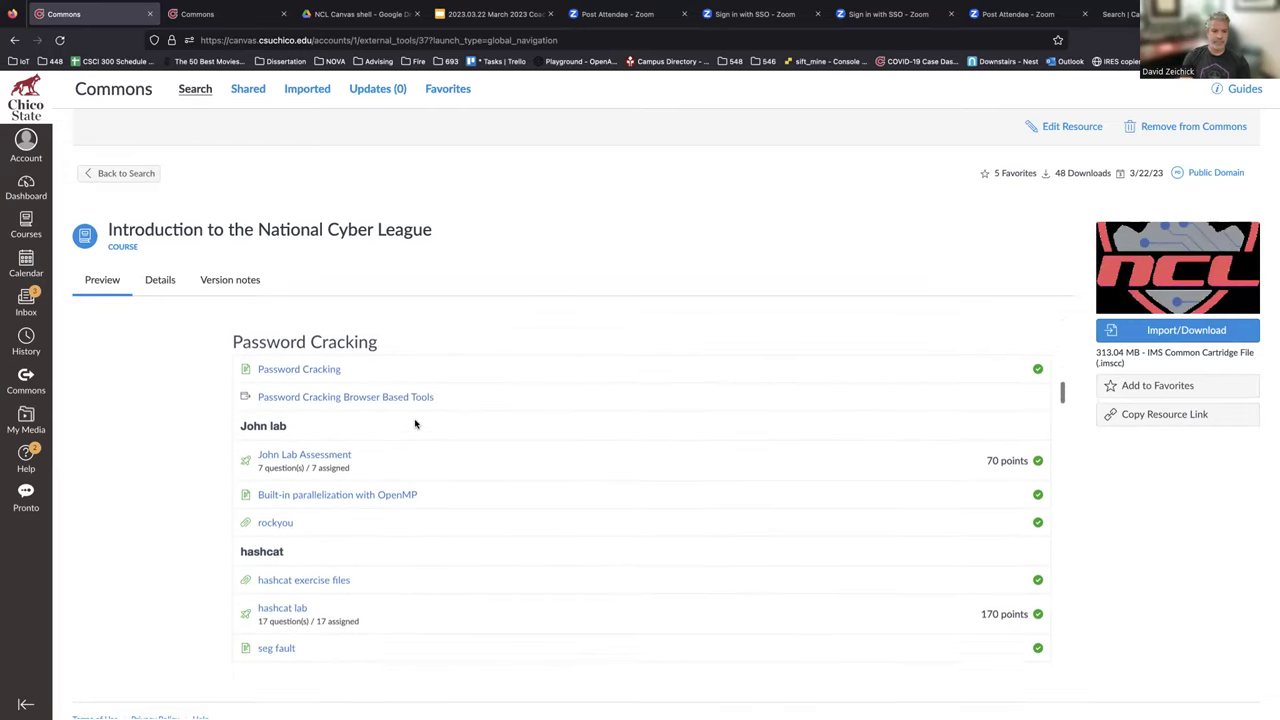
scroll(415, 424, "up", 4)
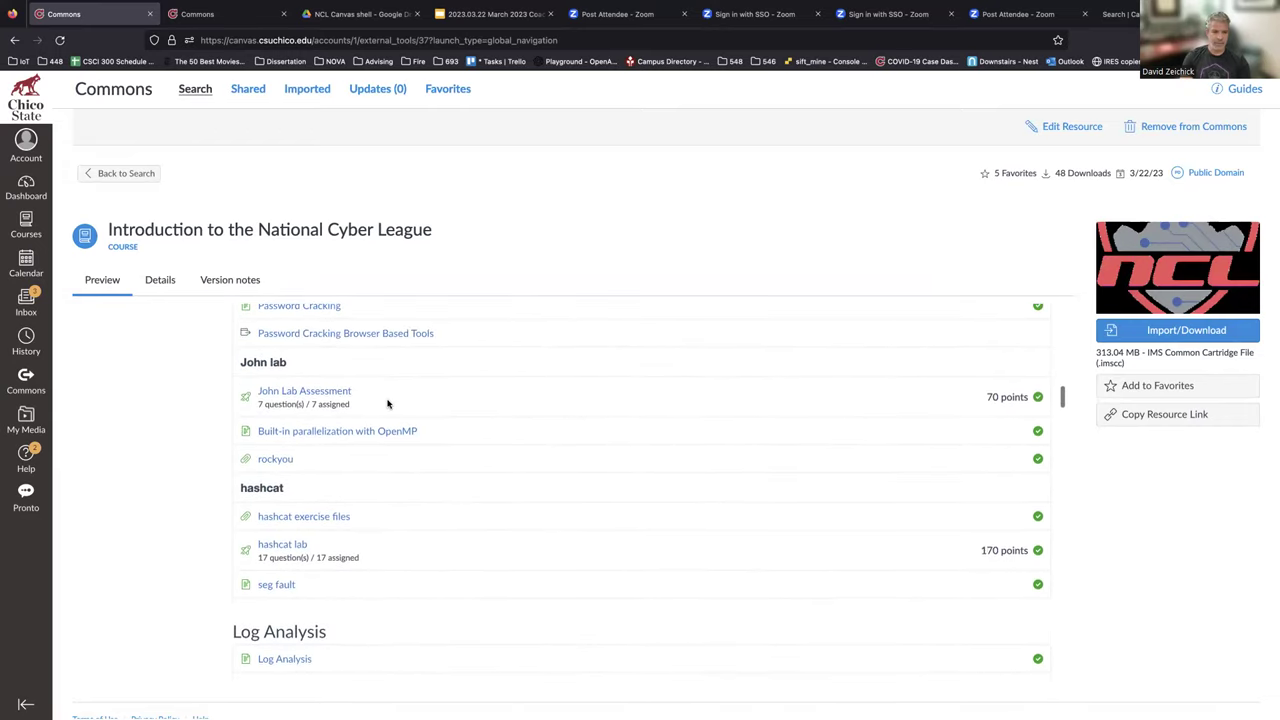
scroll(378, 398, "down", 8)
scroll(379, 398, "down", 1)
scroll(379, 399, "up", 15)
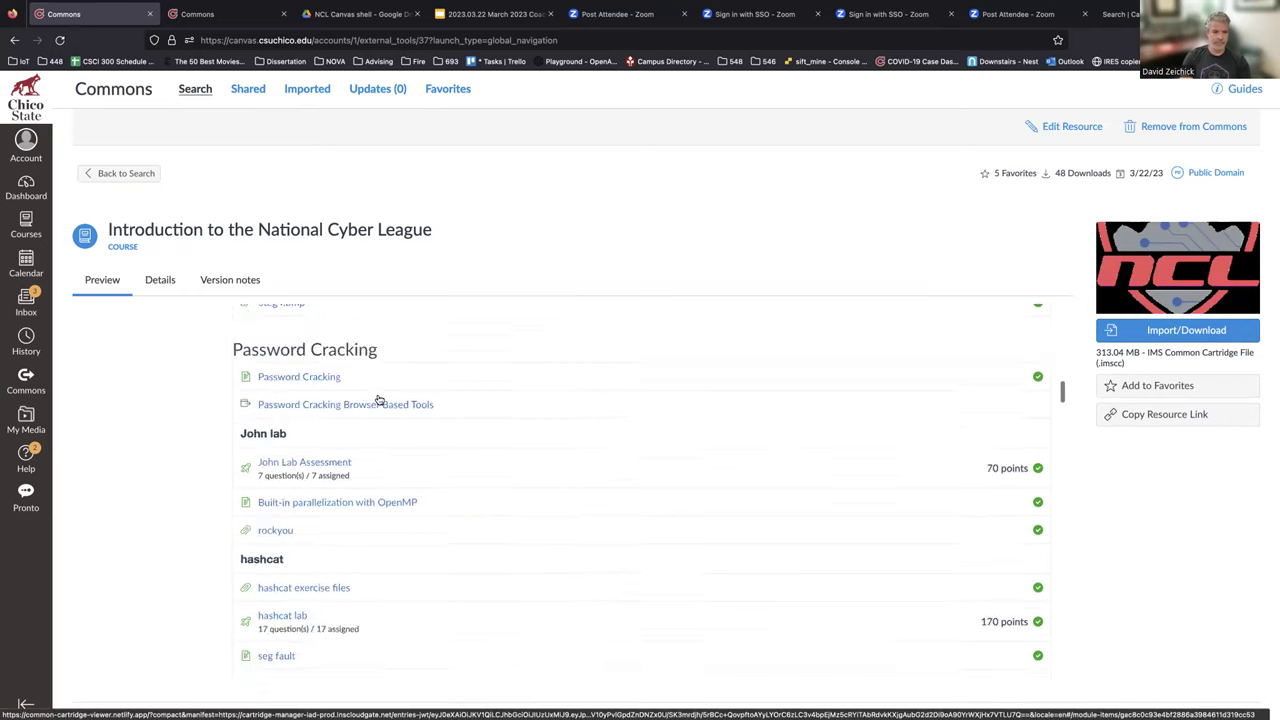
scroll(379, 399, "up", 5)
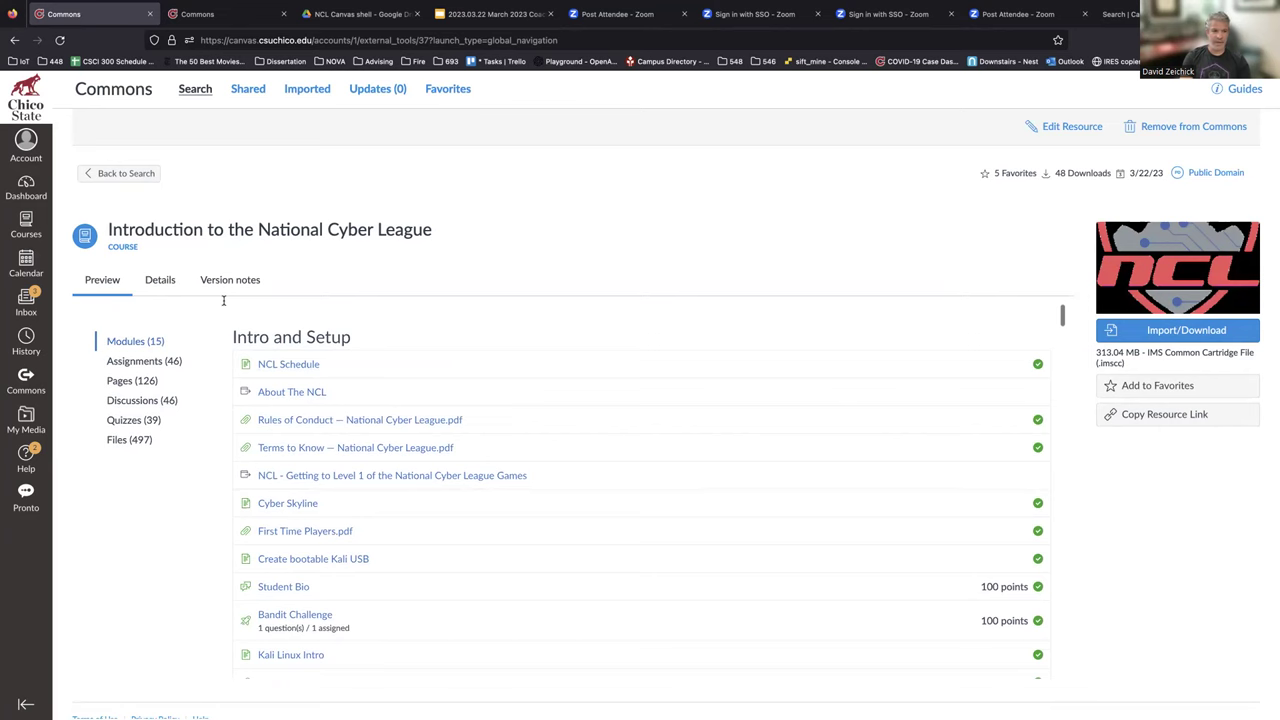
Open the home page of the Introduction to the National Cyber League v2 course from the dashboard
left_click(26, 186)
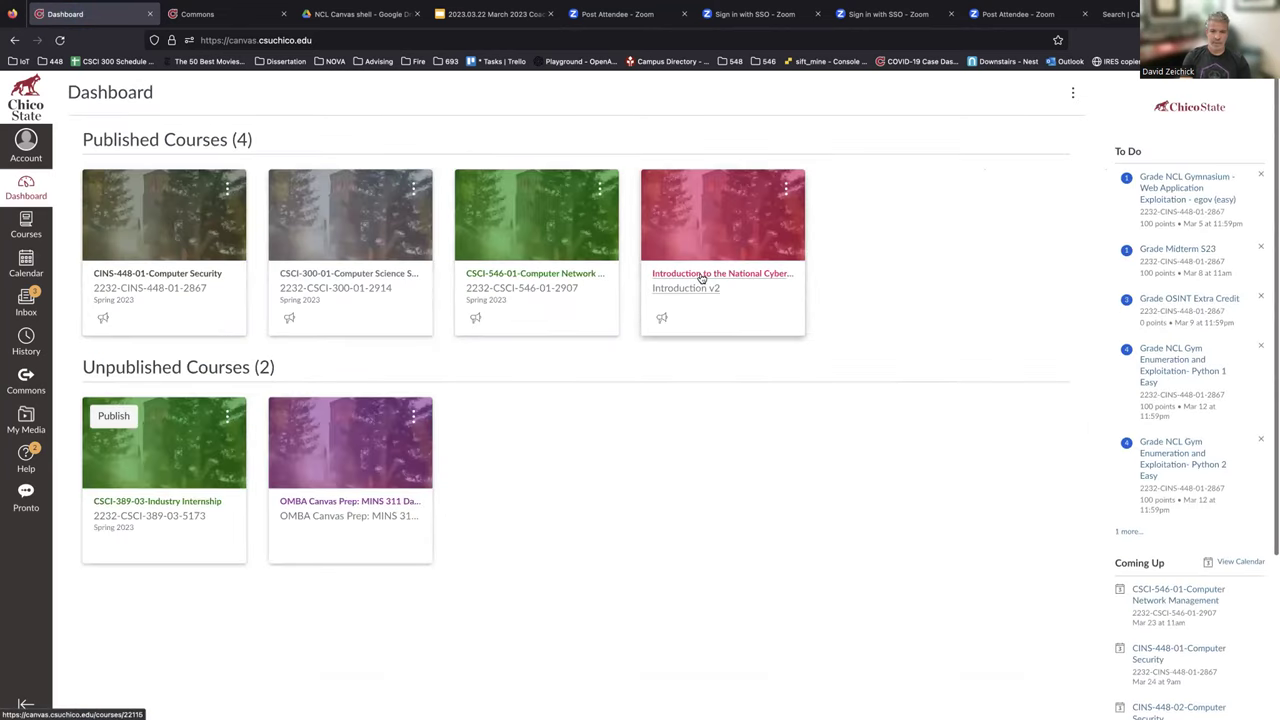
left_click(702, 279)
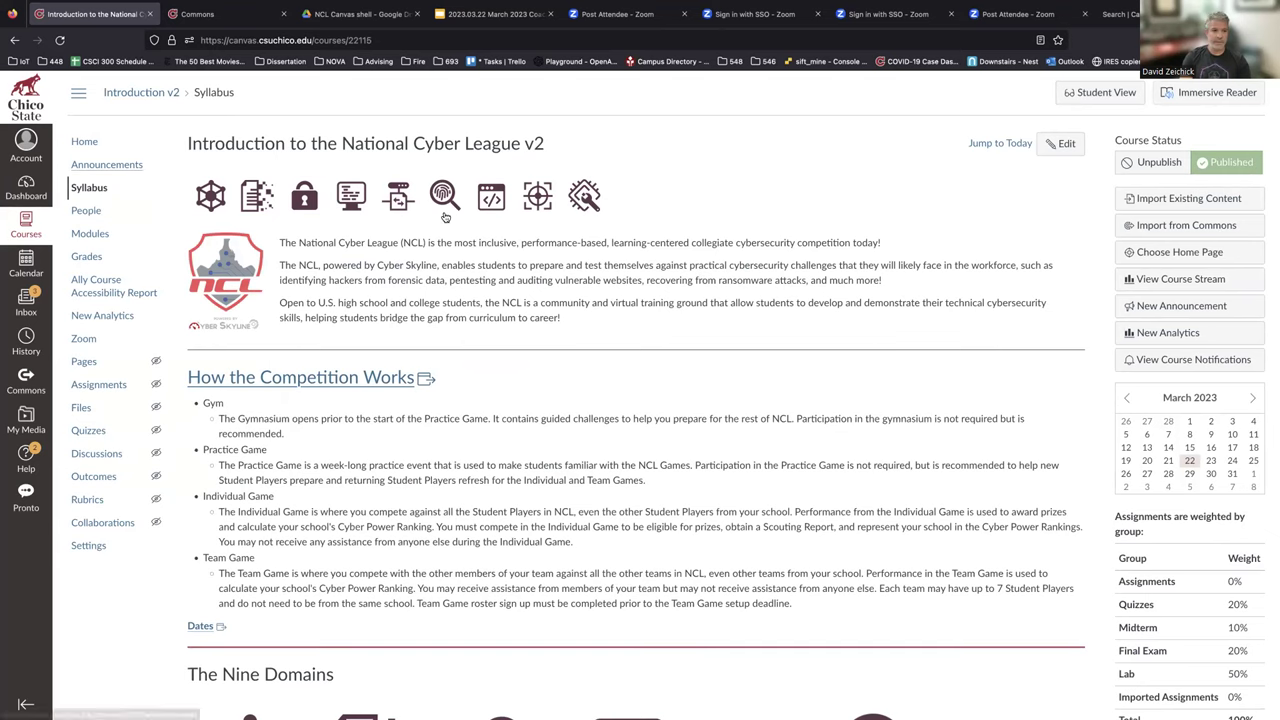
left_click(85, 142)
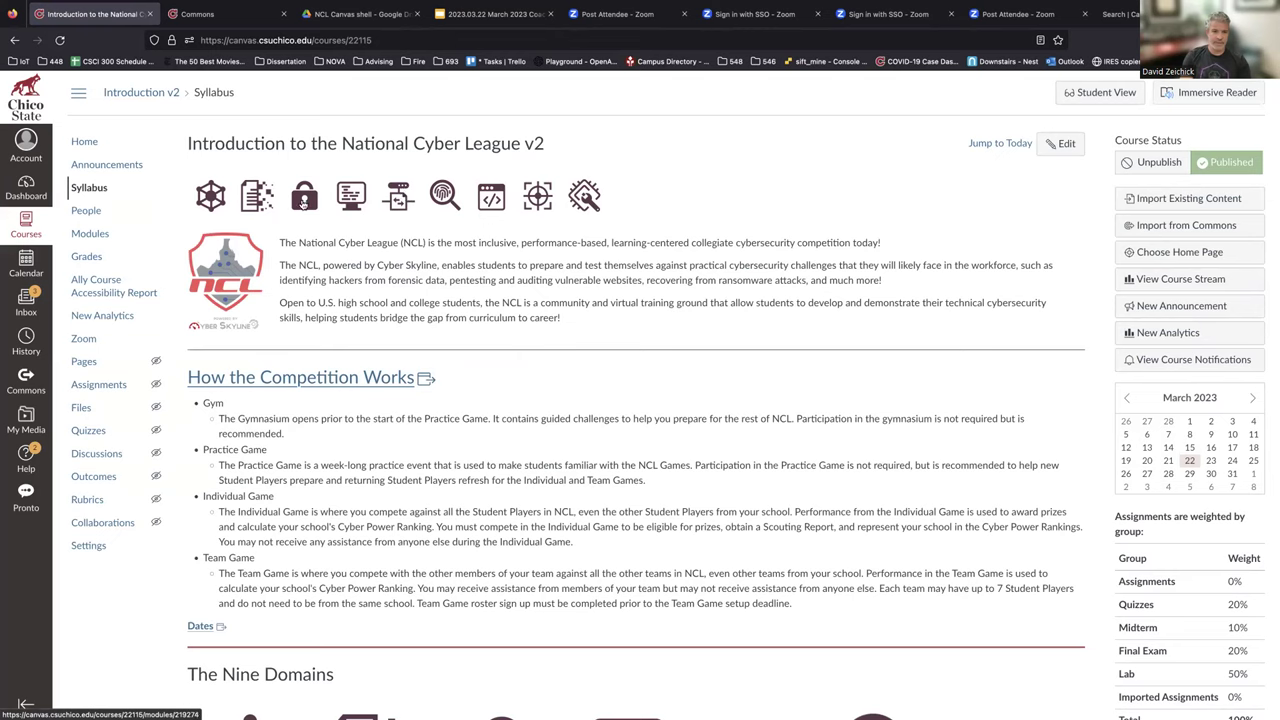
View the Password Cracking module through its padlock link, and return to the course home page
left_click(305, 200)
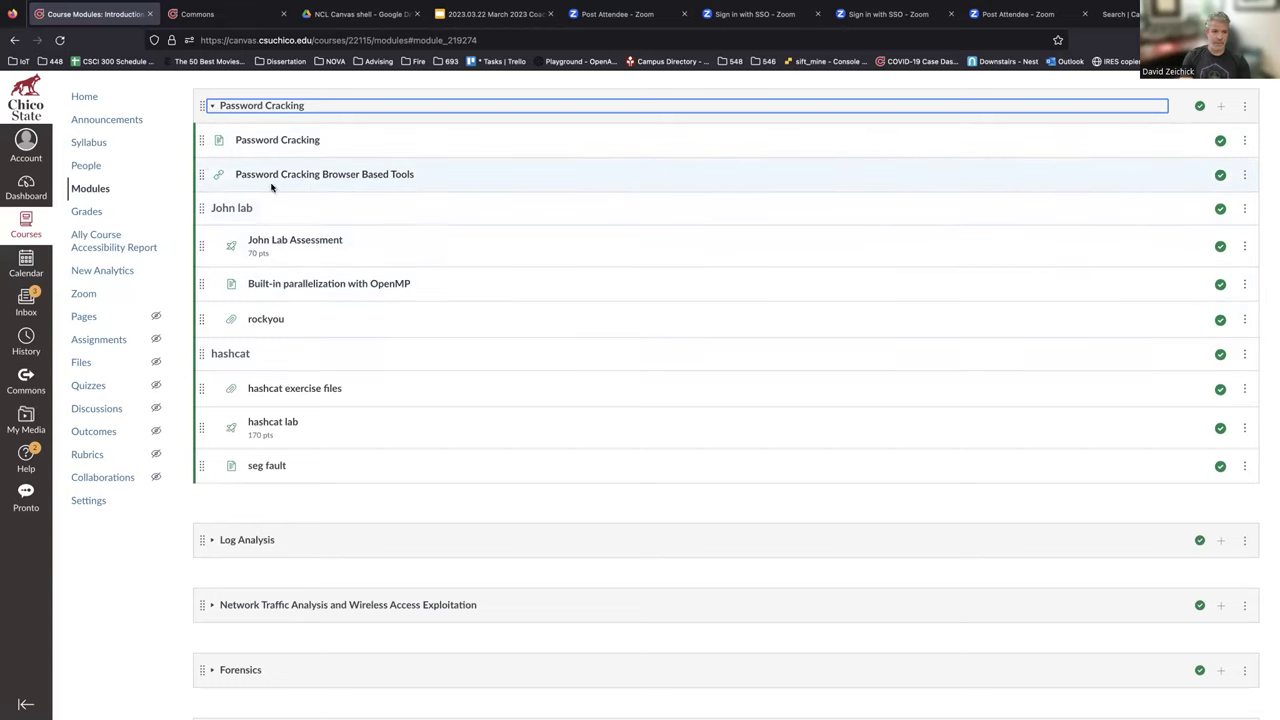
left_click(86, 100)
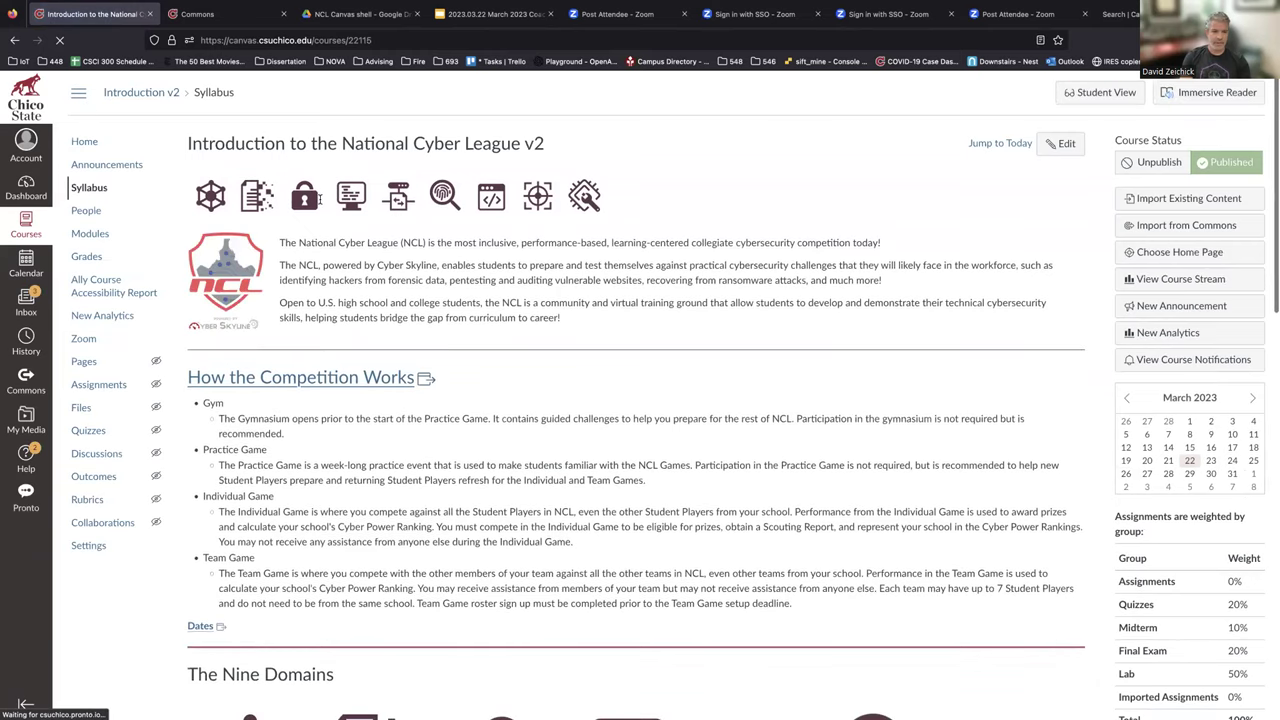
scroll(420, 270, "down", 1)
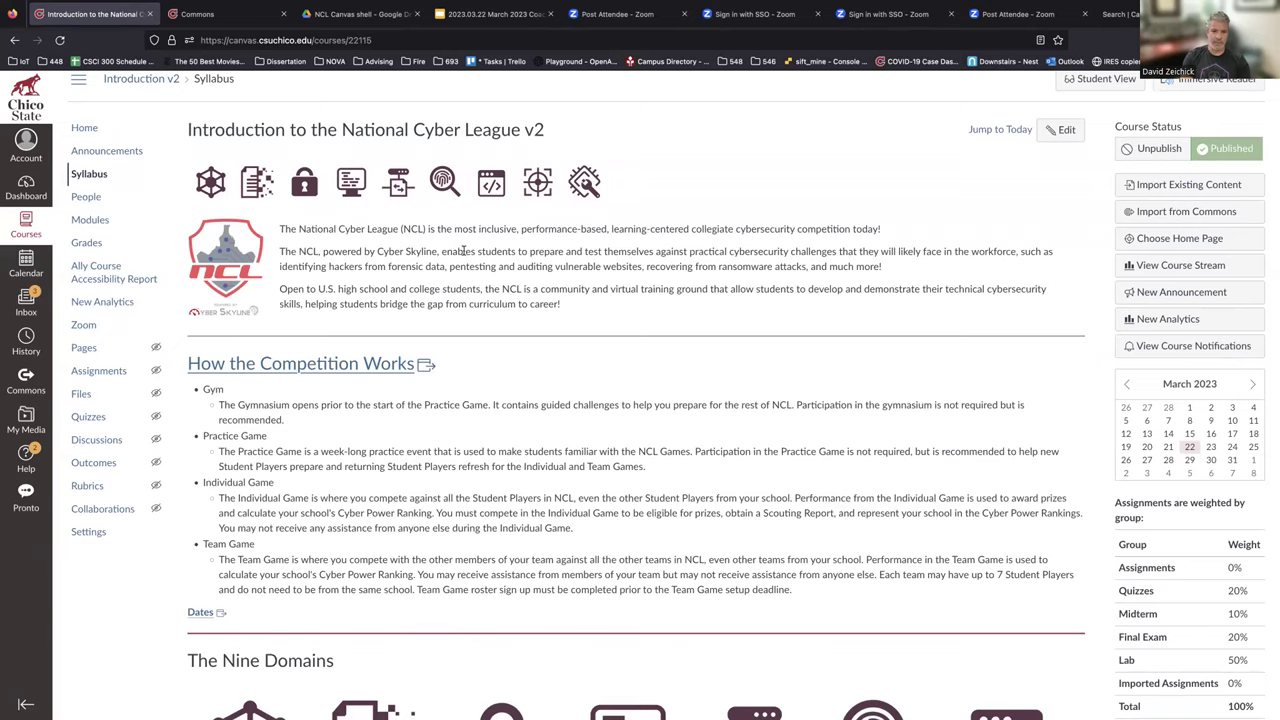
Examine the course home page, from How the Competition Works and The Nine Domains through Course Expectations, grading and the Course Summary
scroll(440, 247, "down", 3)
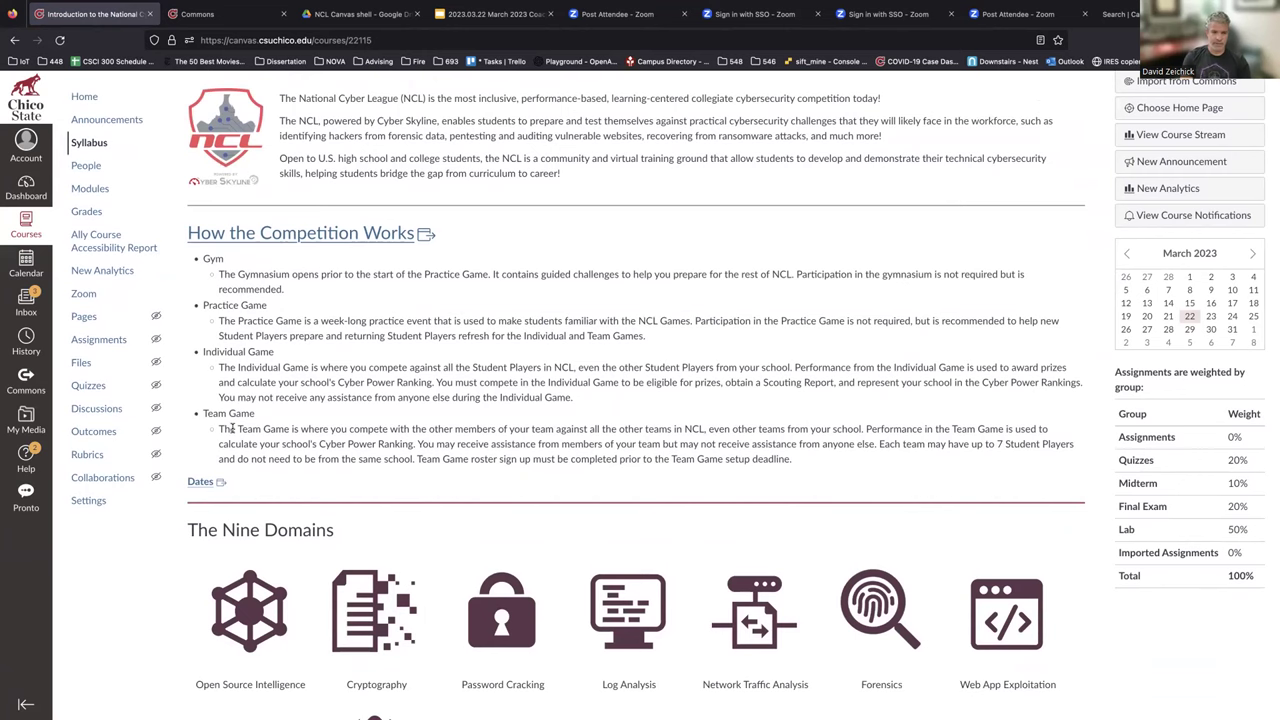
scroll(232, 428, "down", 3)
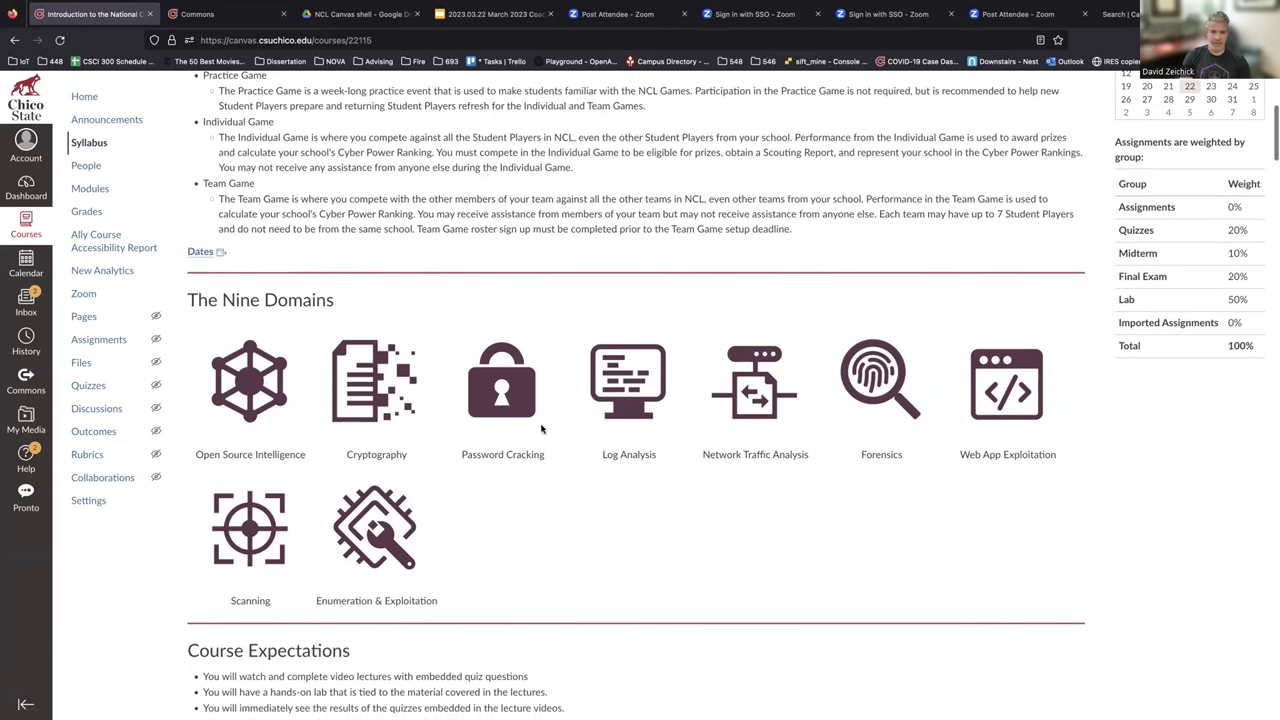
scroll(541, 429, "up", 5)
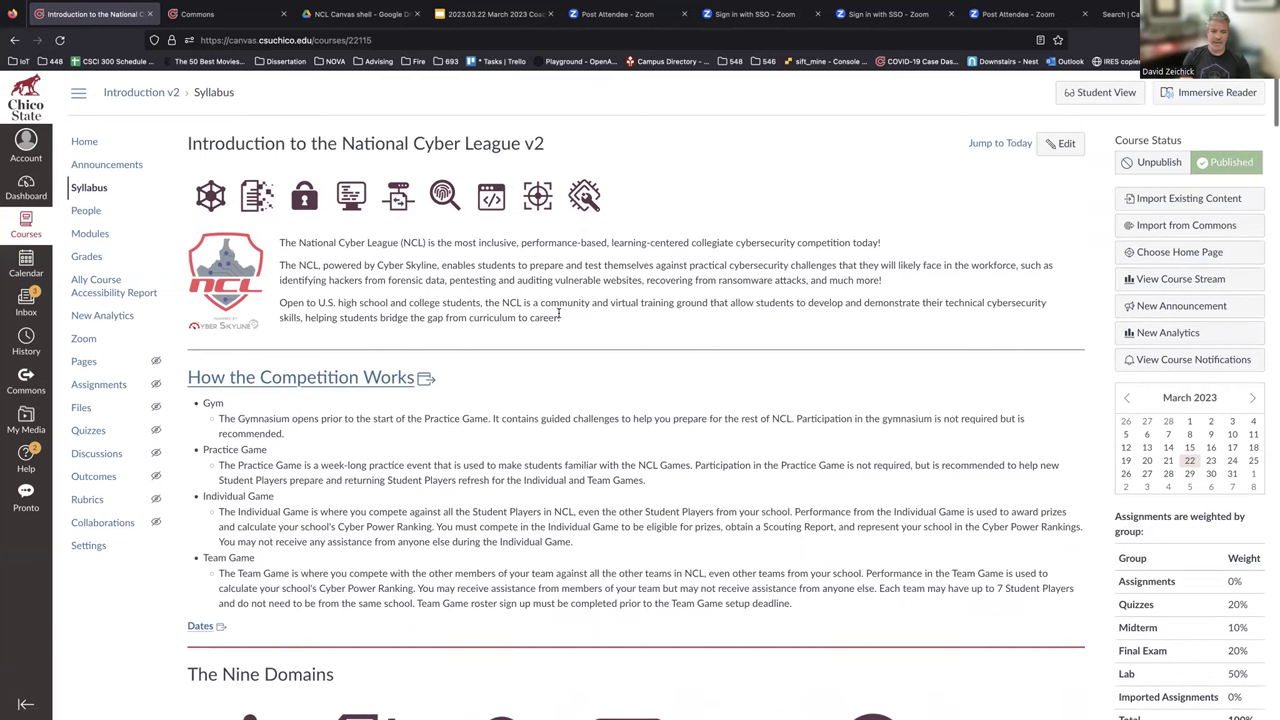
scroll(559, 313, "down", 3)
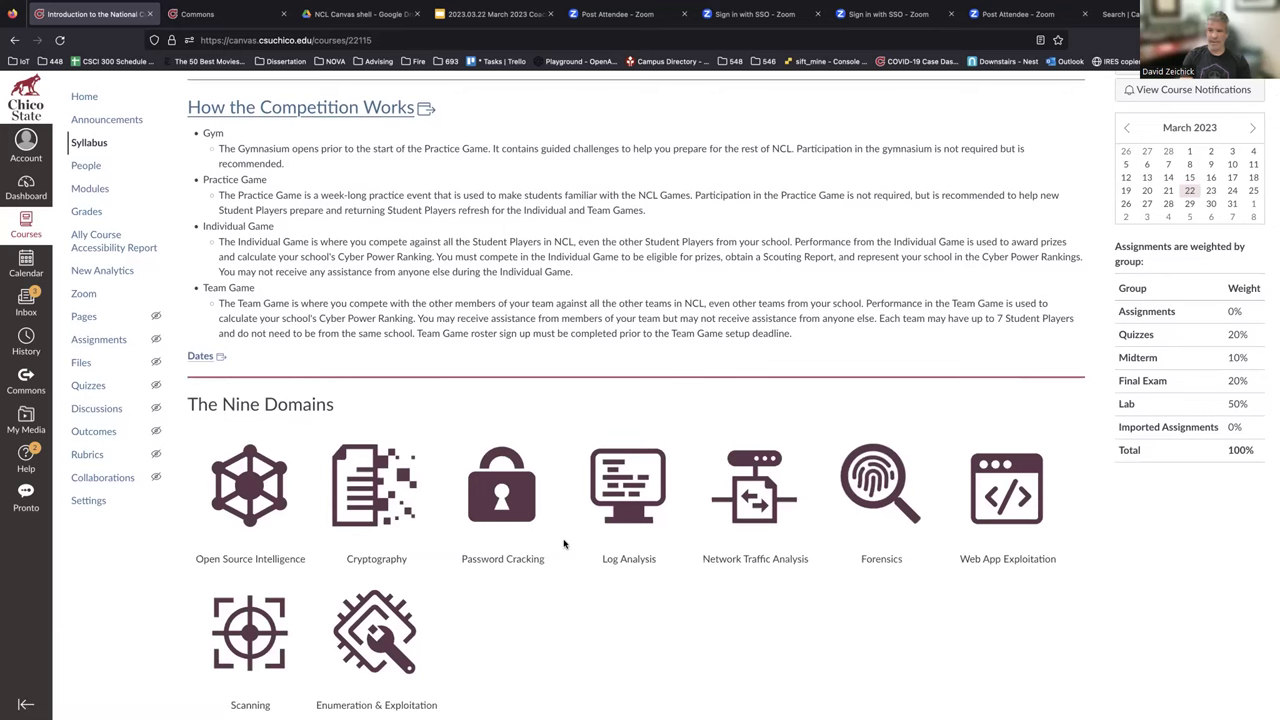
scroll(564, 544, "down", 2)
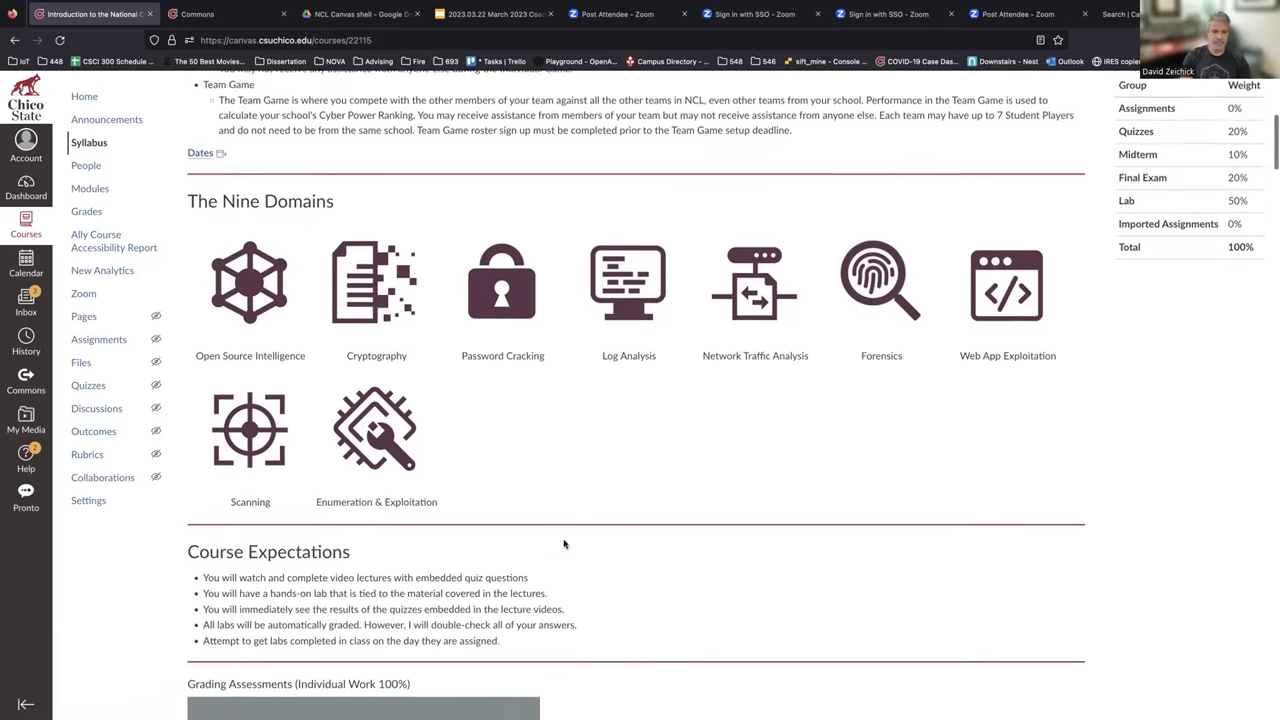
scroll(564, 544, "down", 2)
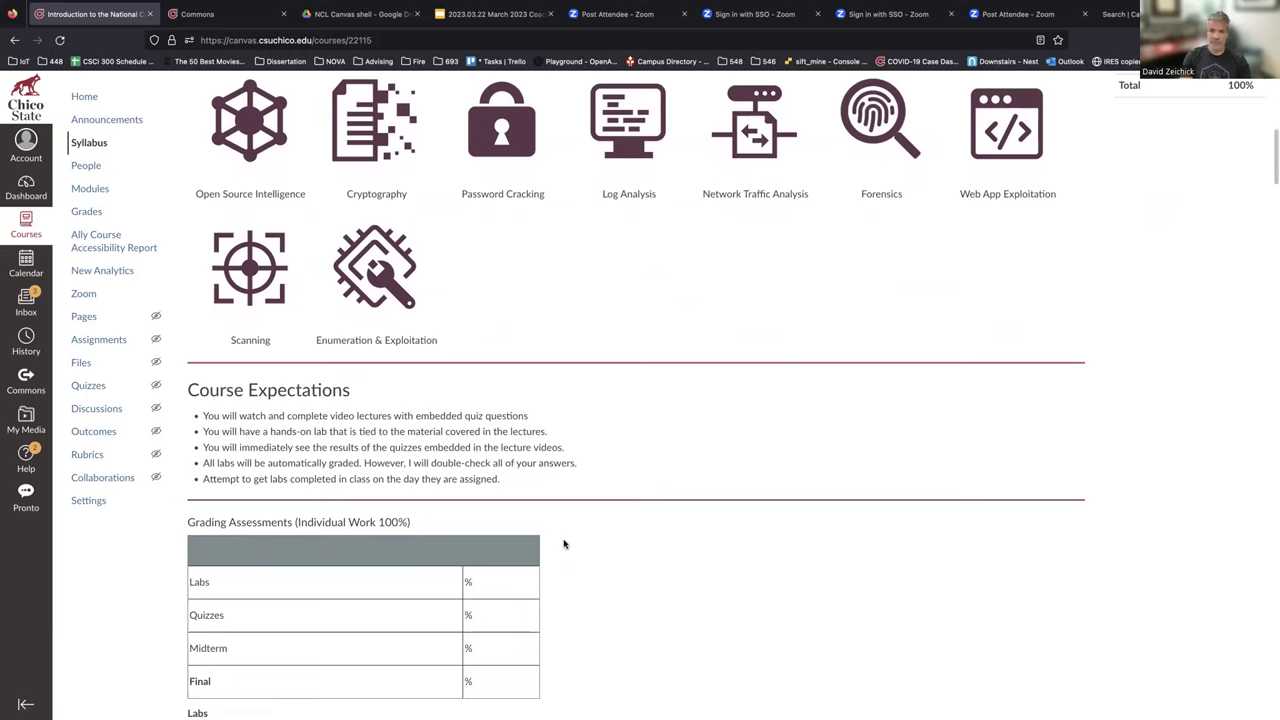
scroll(564, 544, "down", 1)
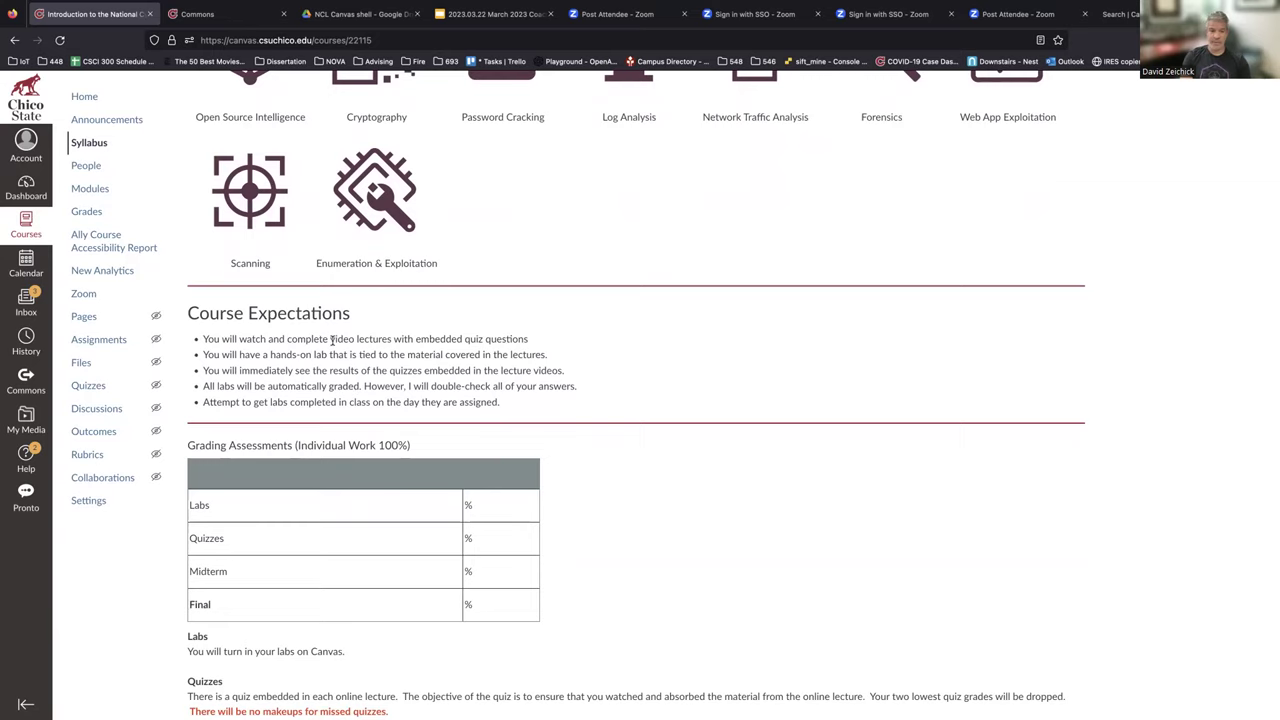
scroll(363, 401, "down", 2)
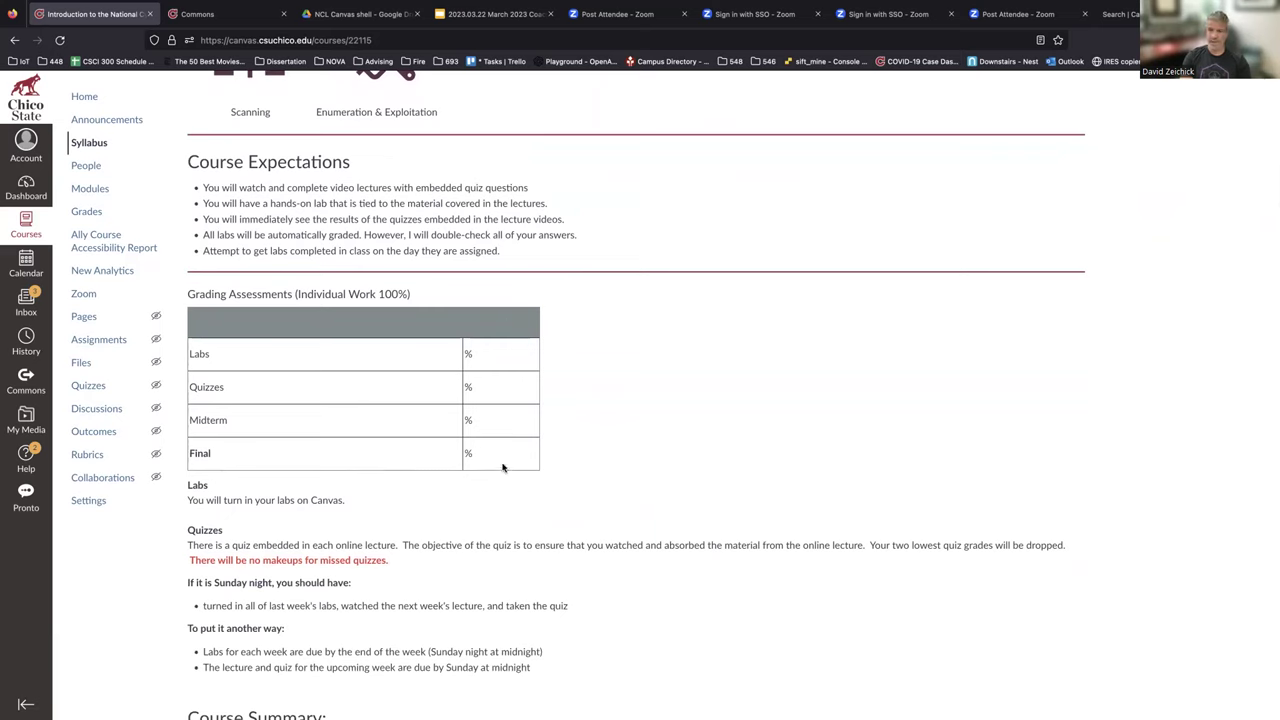
scroll(503, 467, "down", 3)
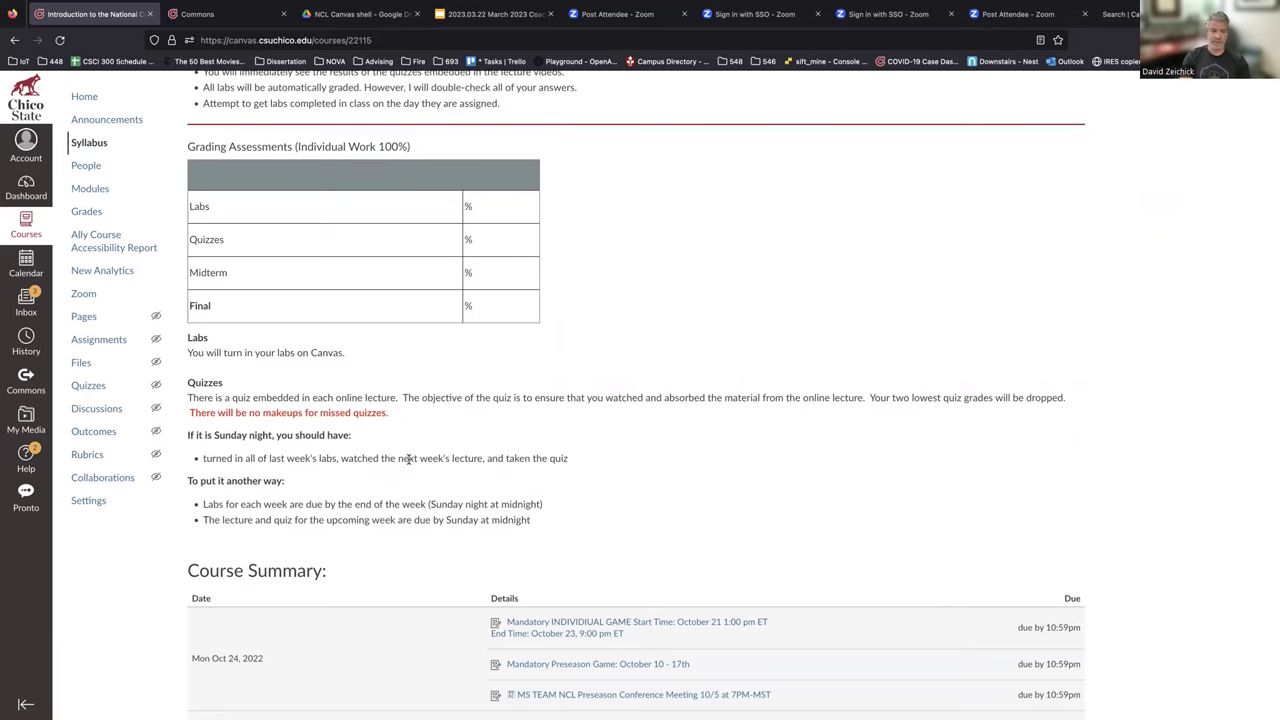
scroll(408, 460, "down", 5)
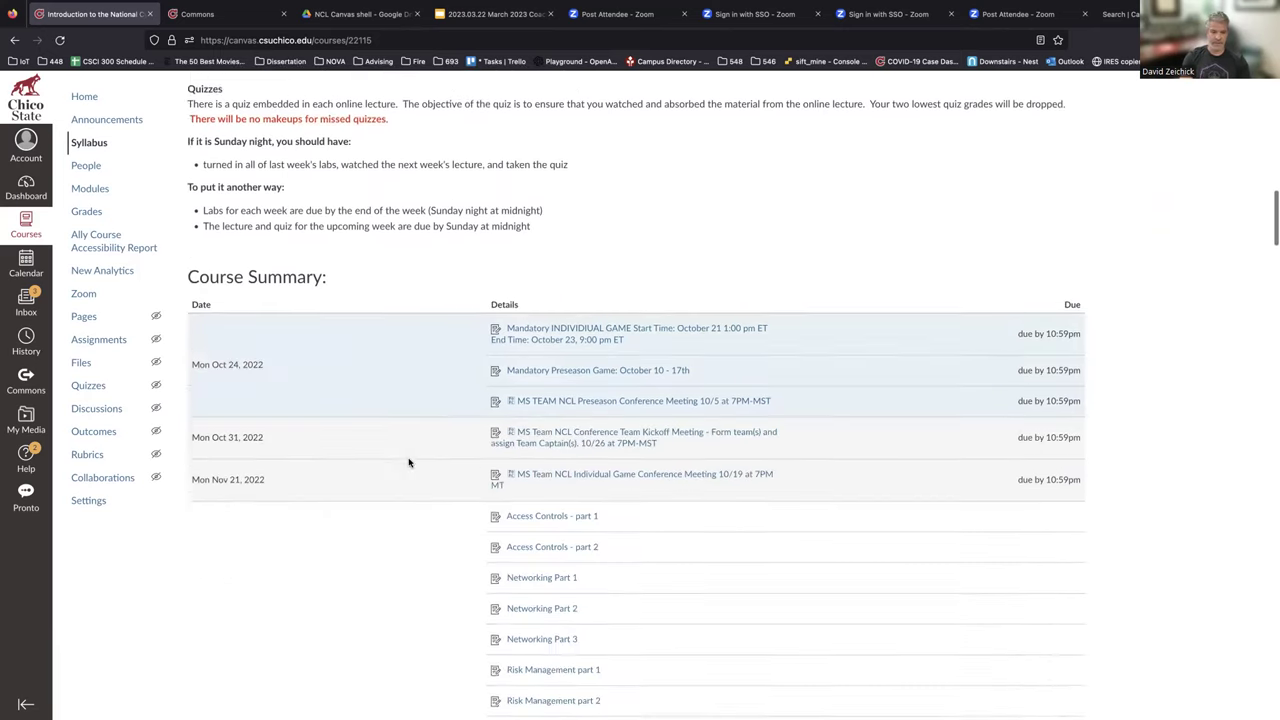
scroll(408, 462, "up", 15)
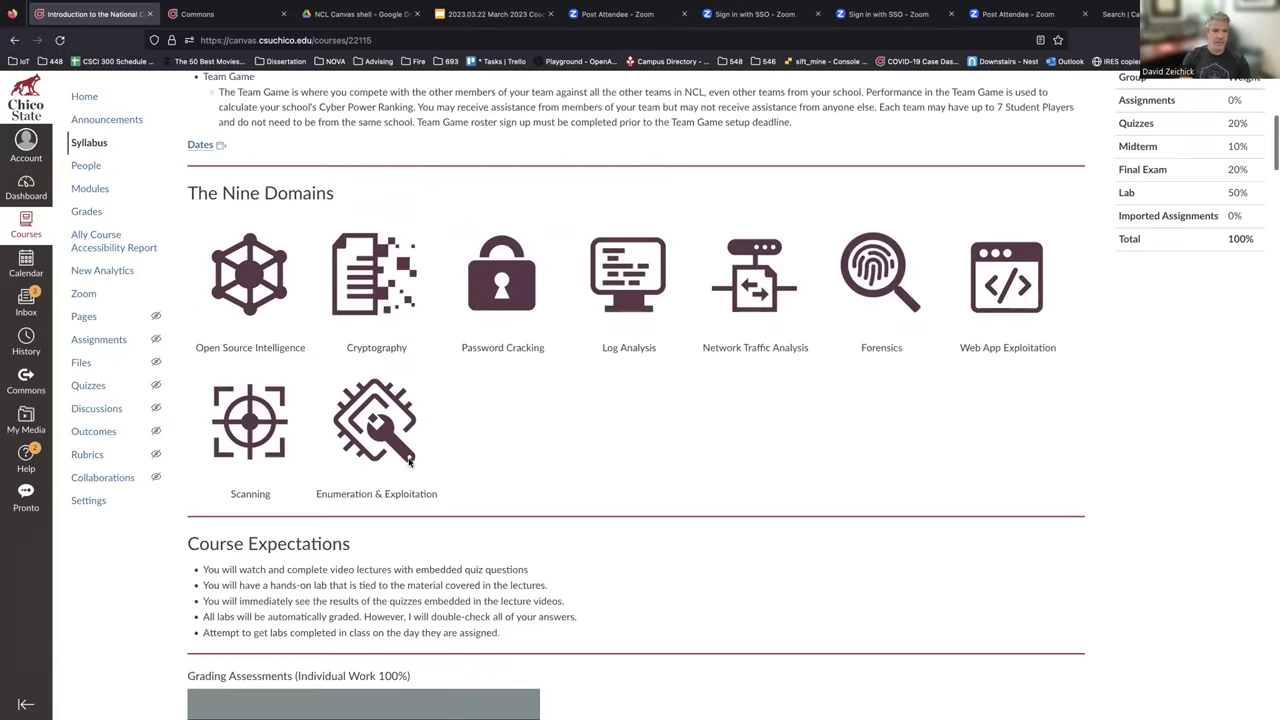
Open the course's module list, expand Intro and Setup to review its items, and collapse it again
left_click(90, 234)
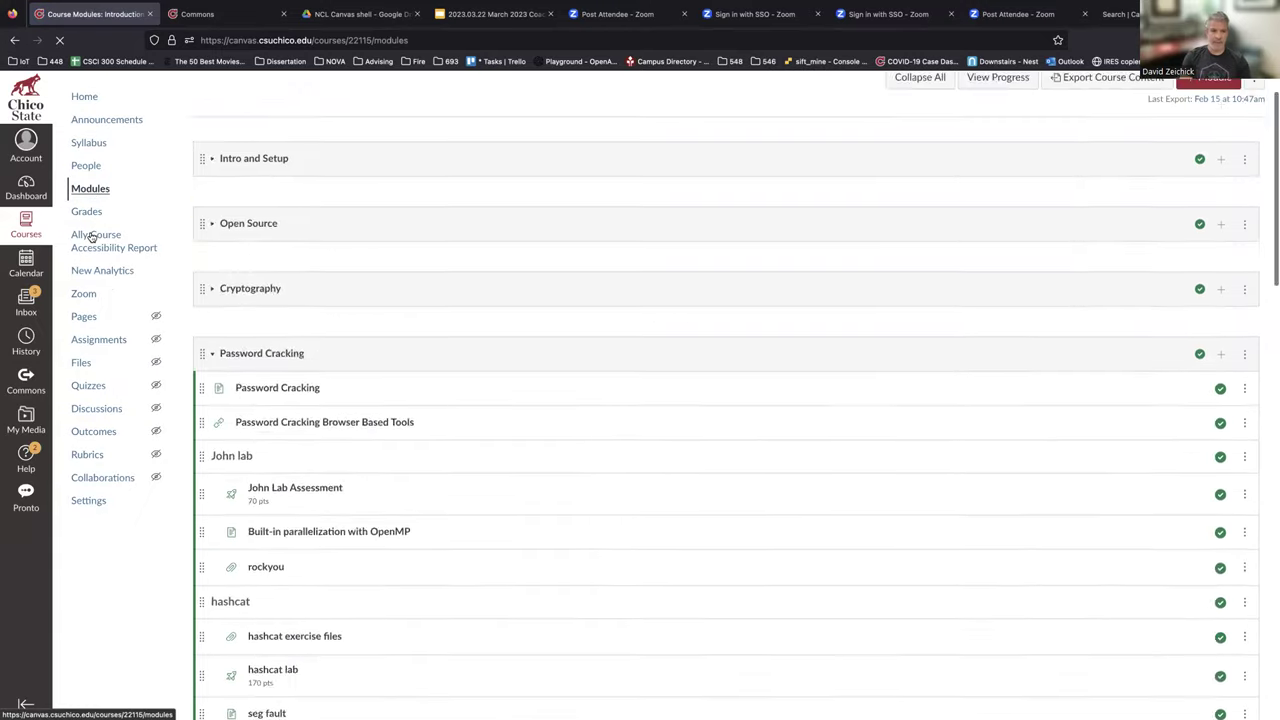
scroll(91, 236, "down", 3)
scroll(287, 215, "up", 3)
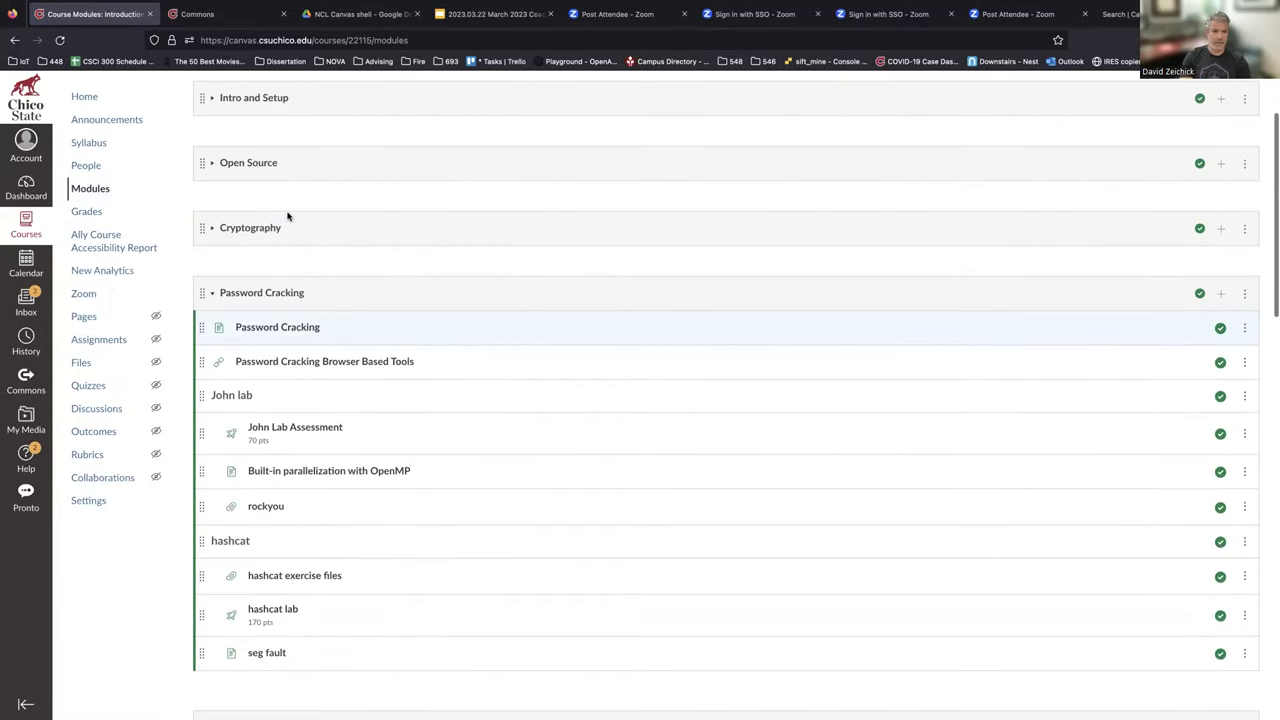
left_click(214, 211)
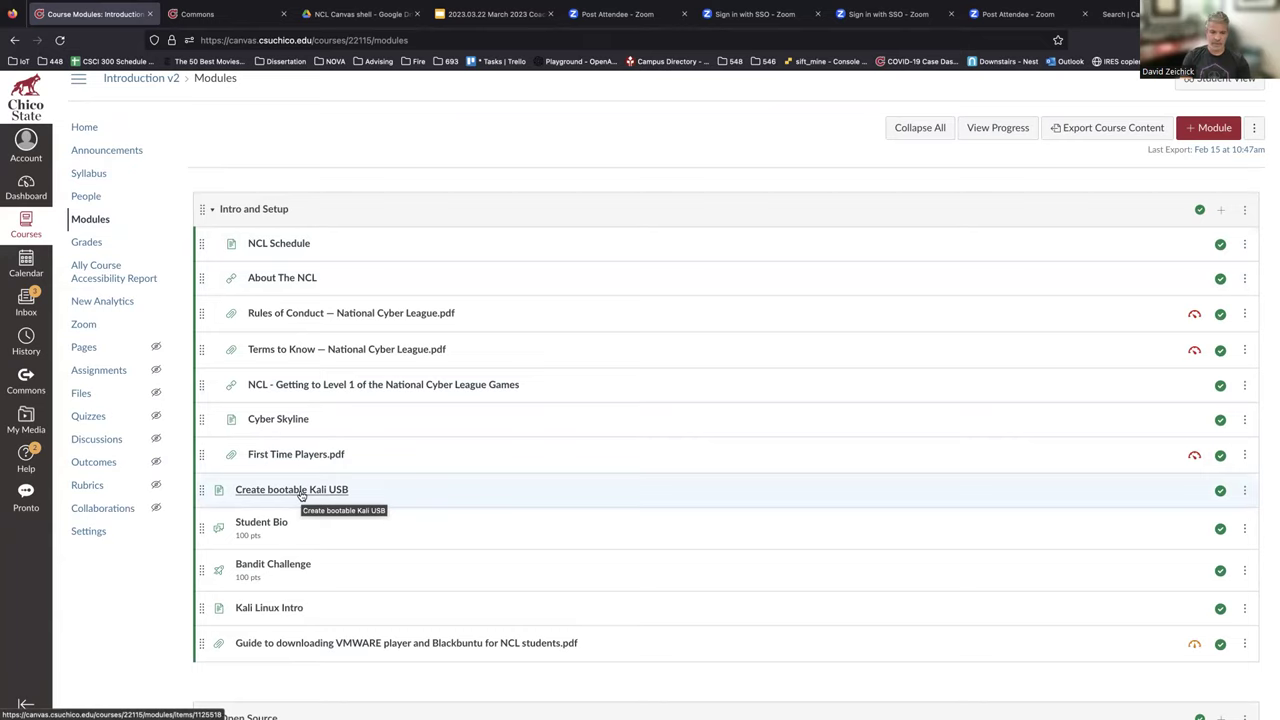
scroll(434, 491, "down", 2)
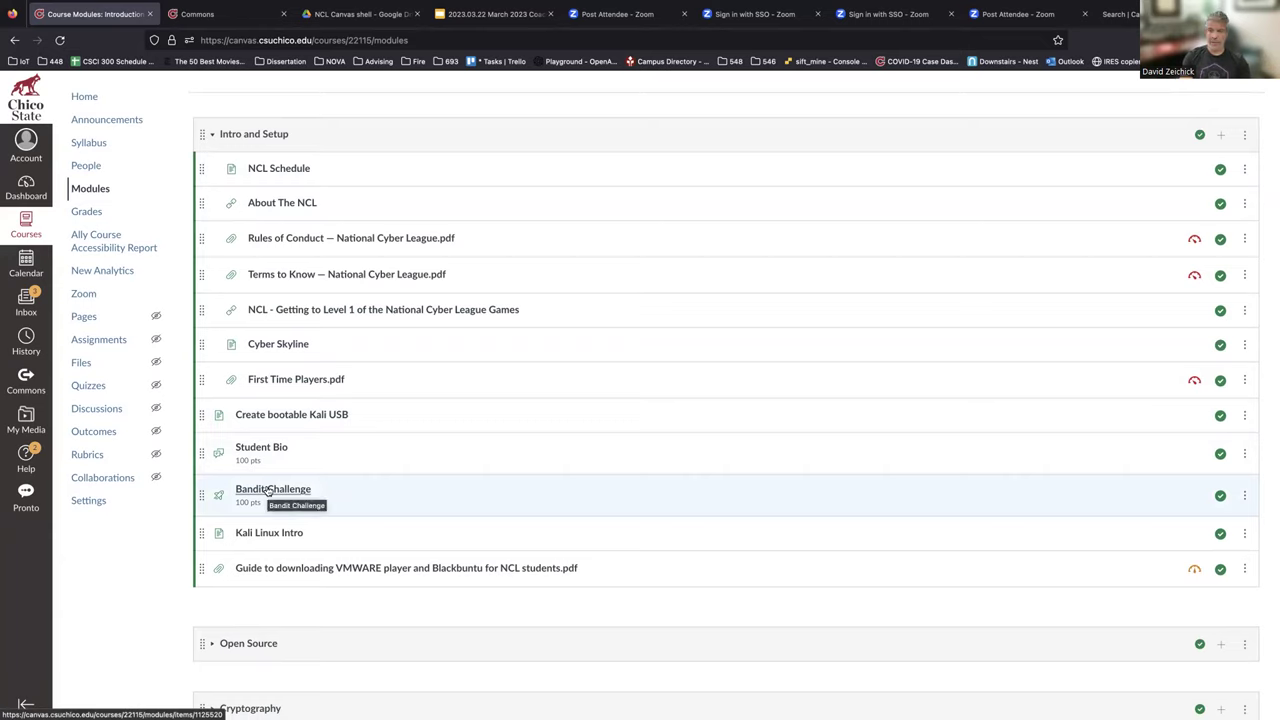
left_click(212, 136)
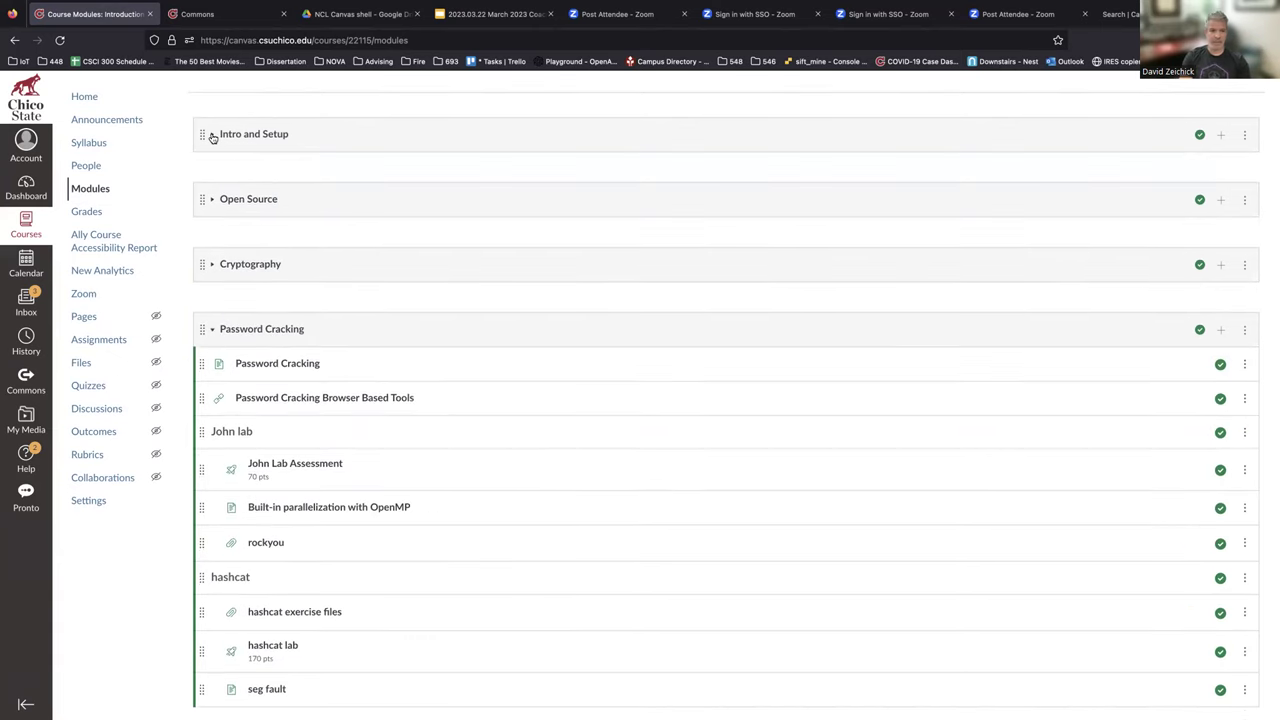
Expand the Open Source module, read through its Open Source Browser Based Tools document, and return to the module list with Open Source collapsed
left_click(213, 201)
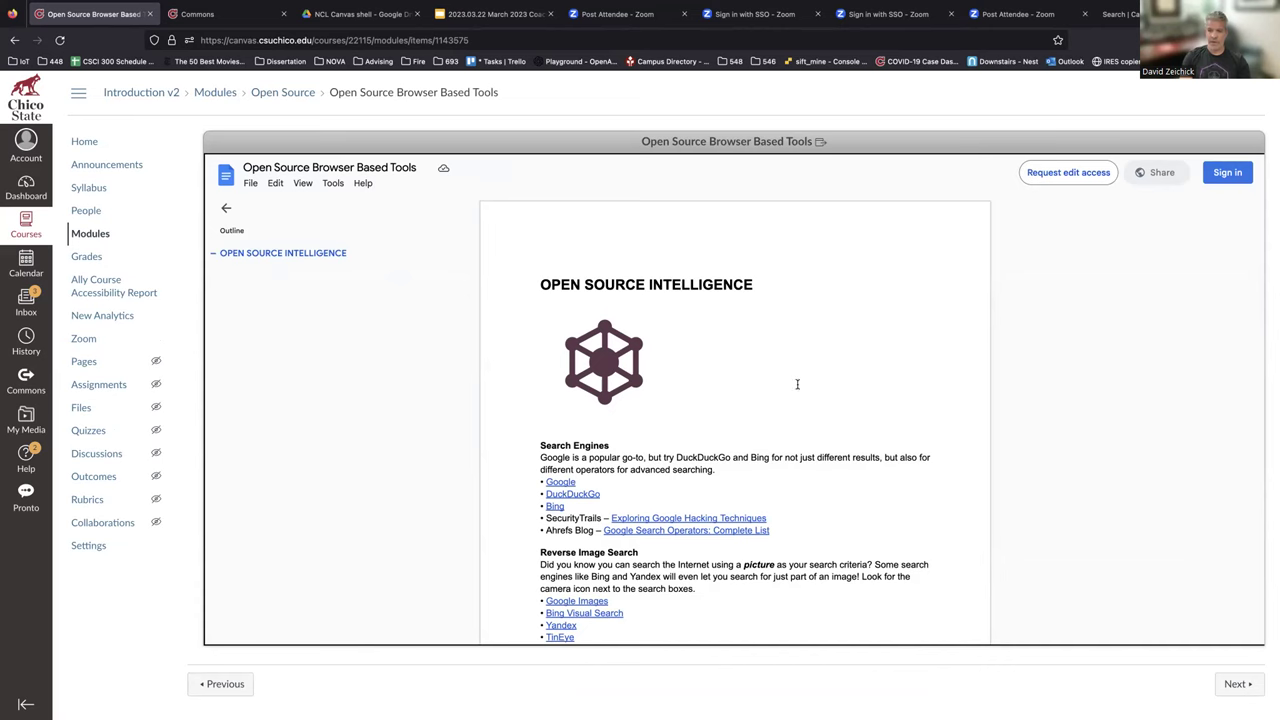
scroll(797, 384, "down", 5)
scroll(797, 384, "up", 5)
scroll(797, 384, "down", 8)
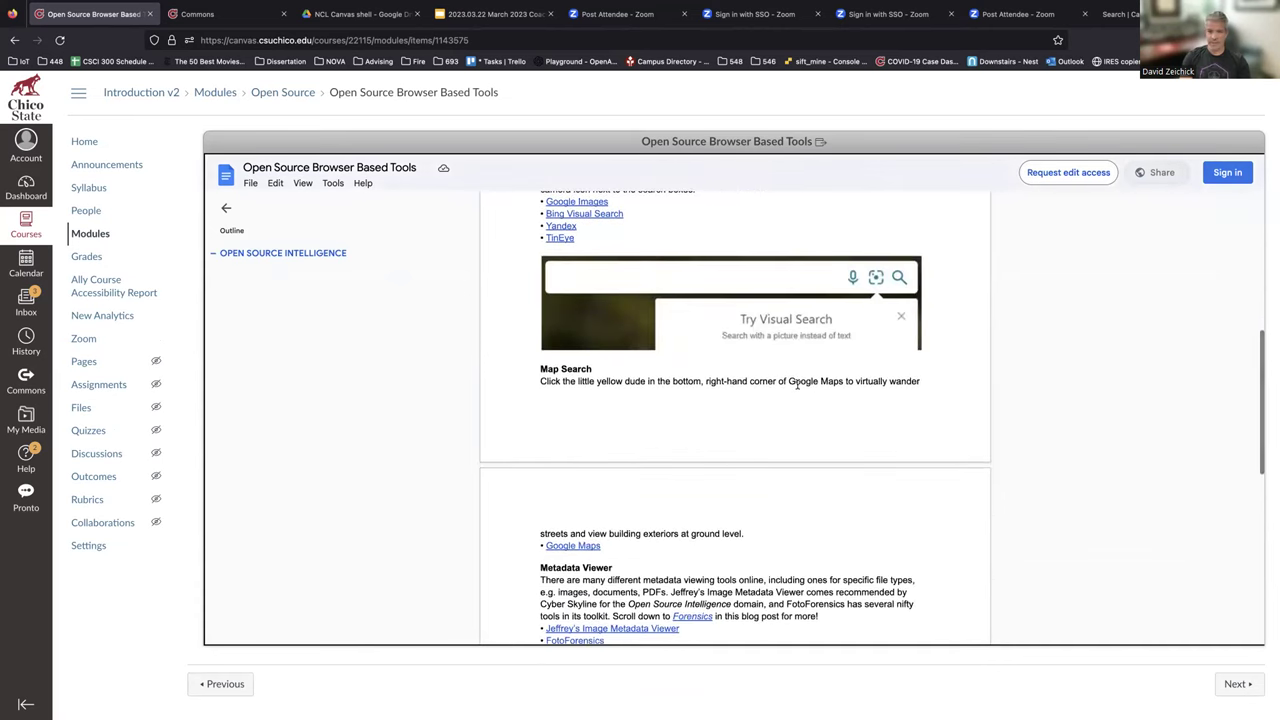
scroll(797, 384, "up", 10)
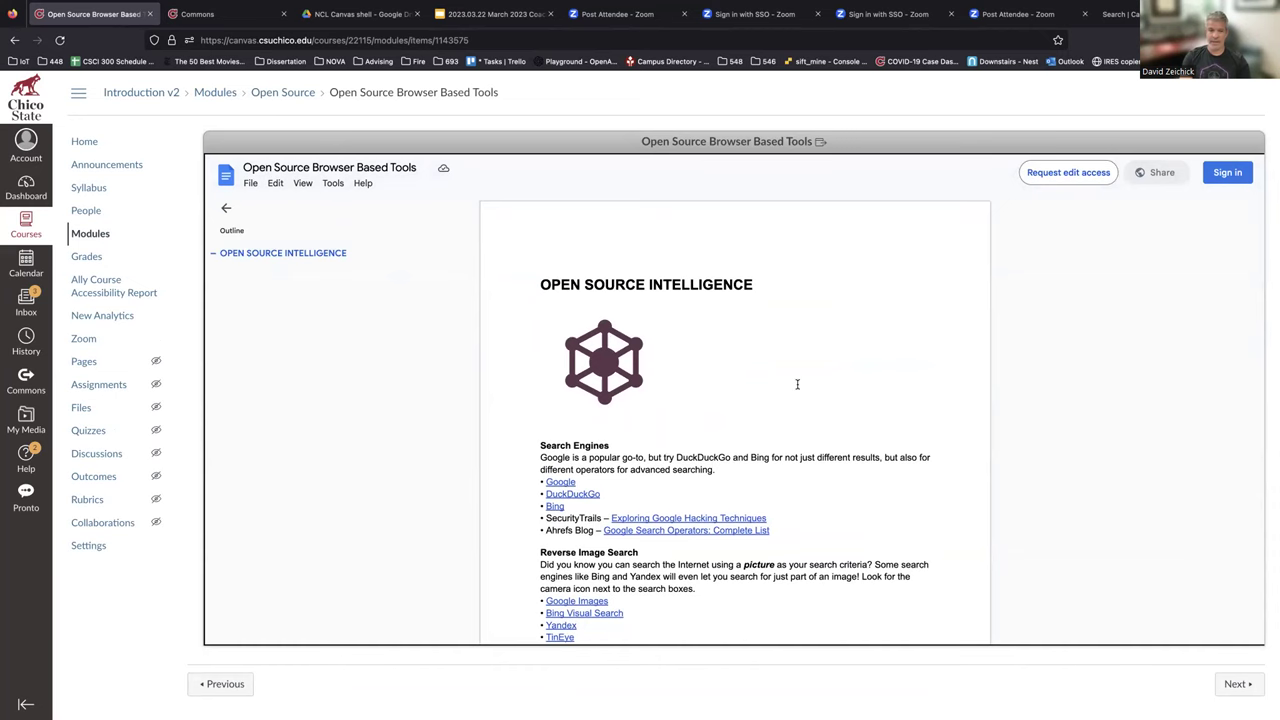
scroll(797, 384, "down", 15)
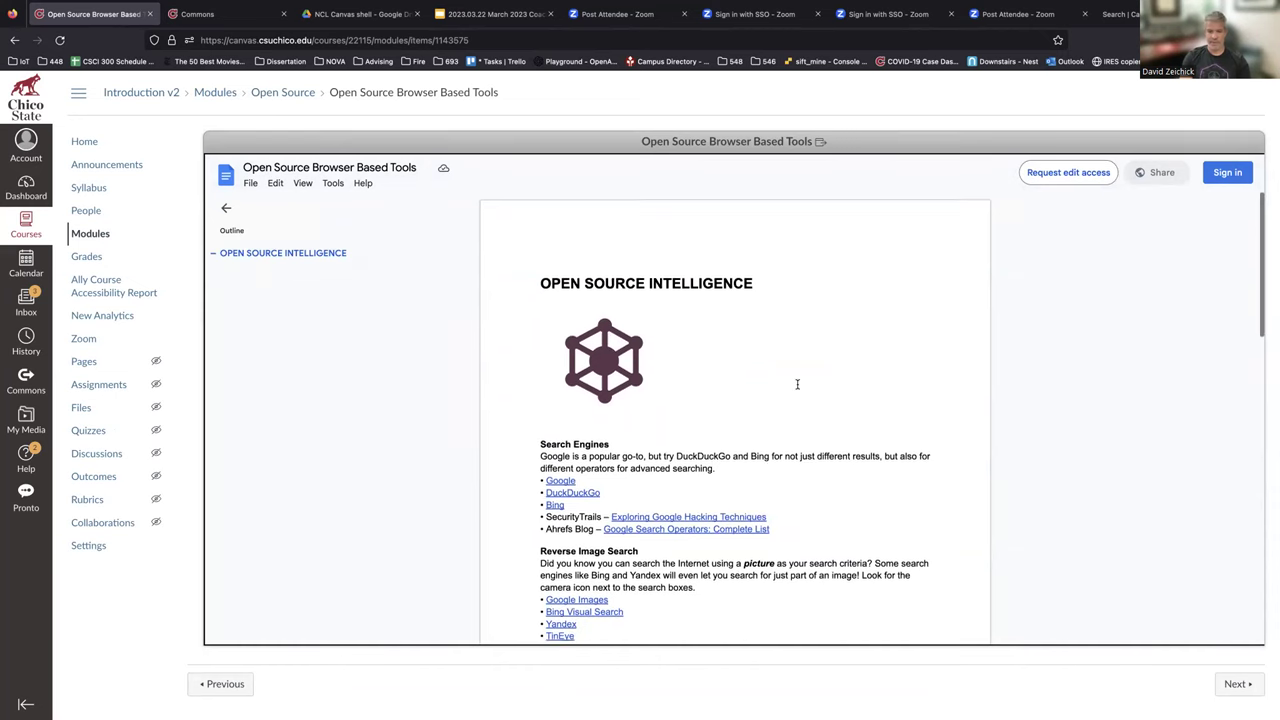
scroll(797, 384, "up", 8)
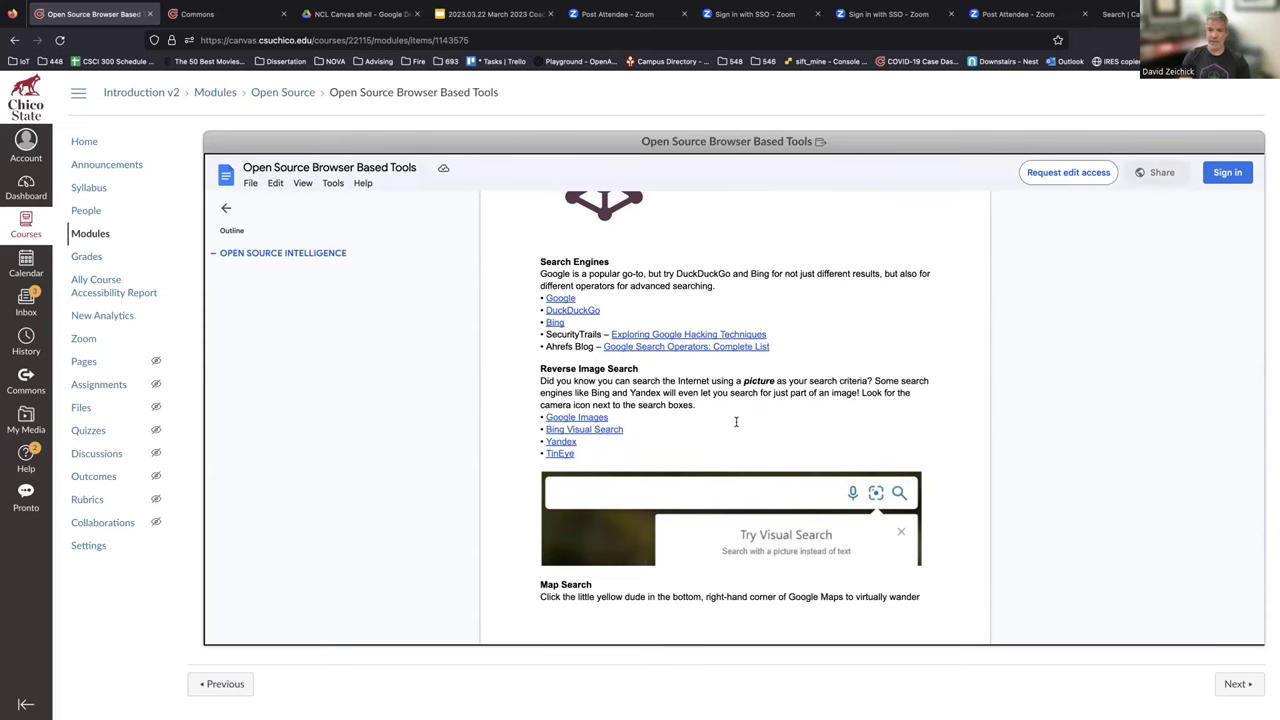
scroll(736, 421, "up", 3)
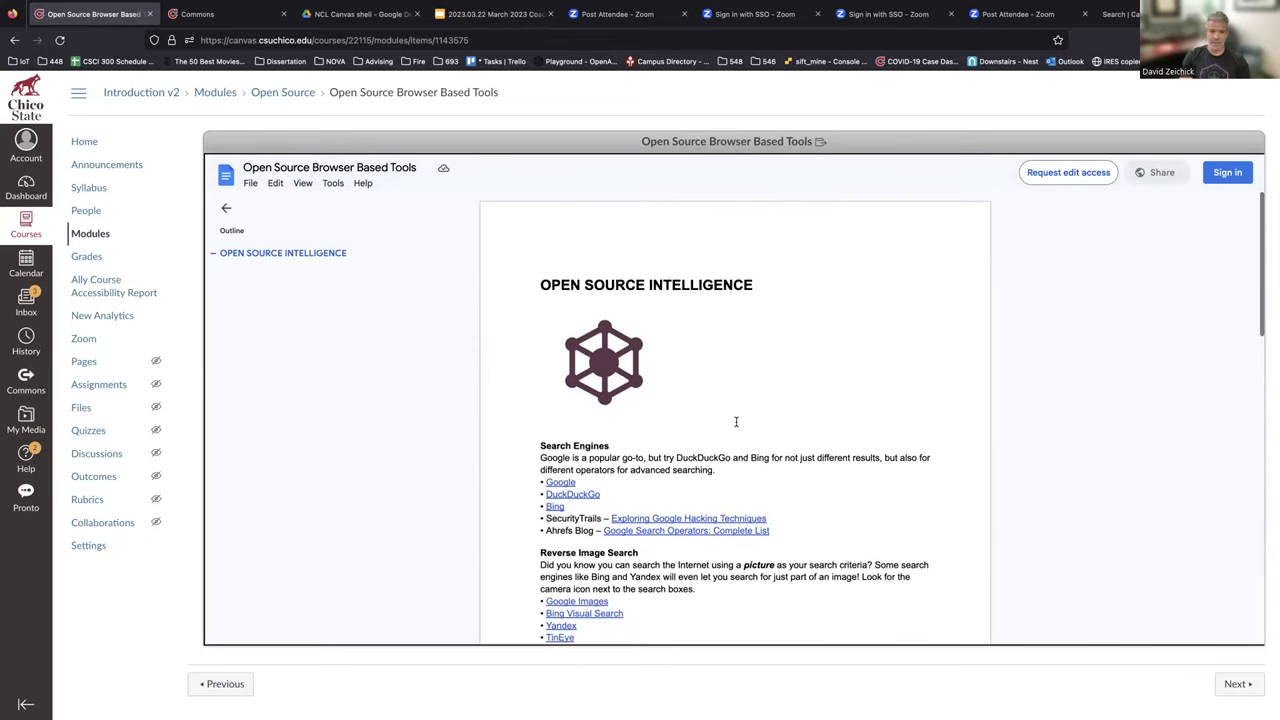
left_click(290, 93)
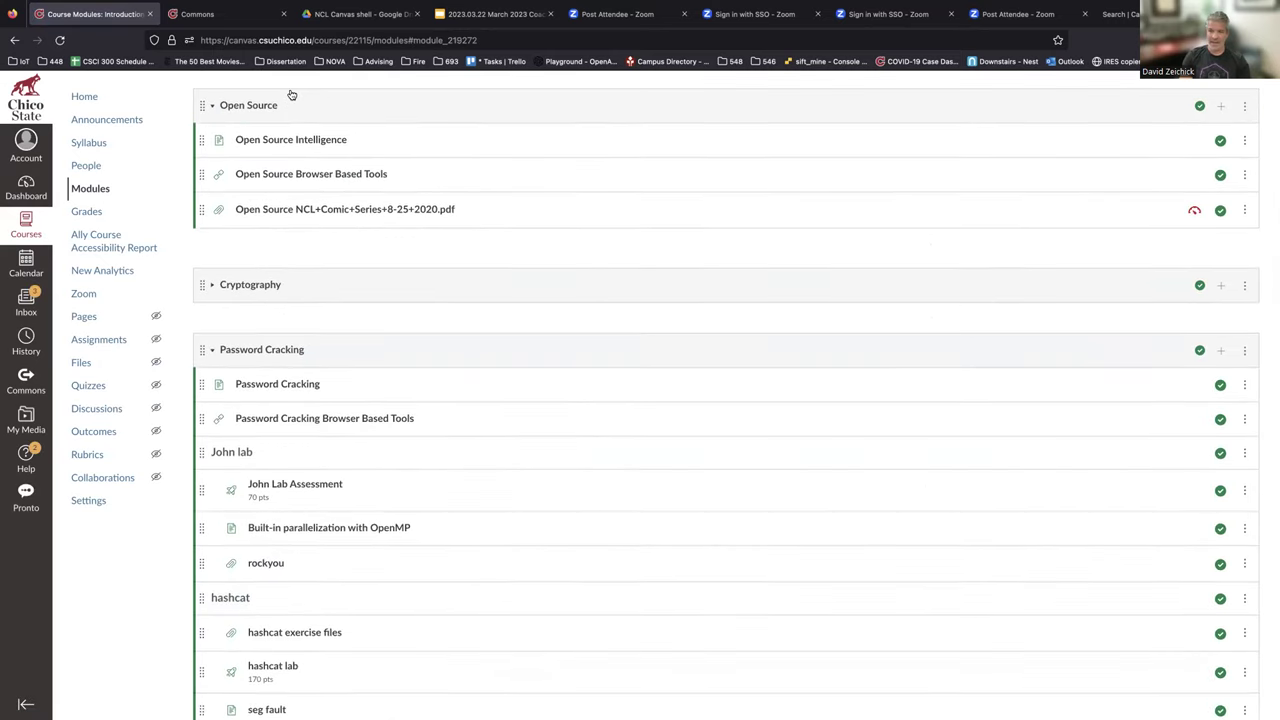
left_click(213, 108)
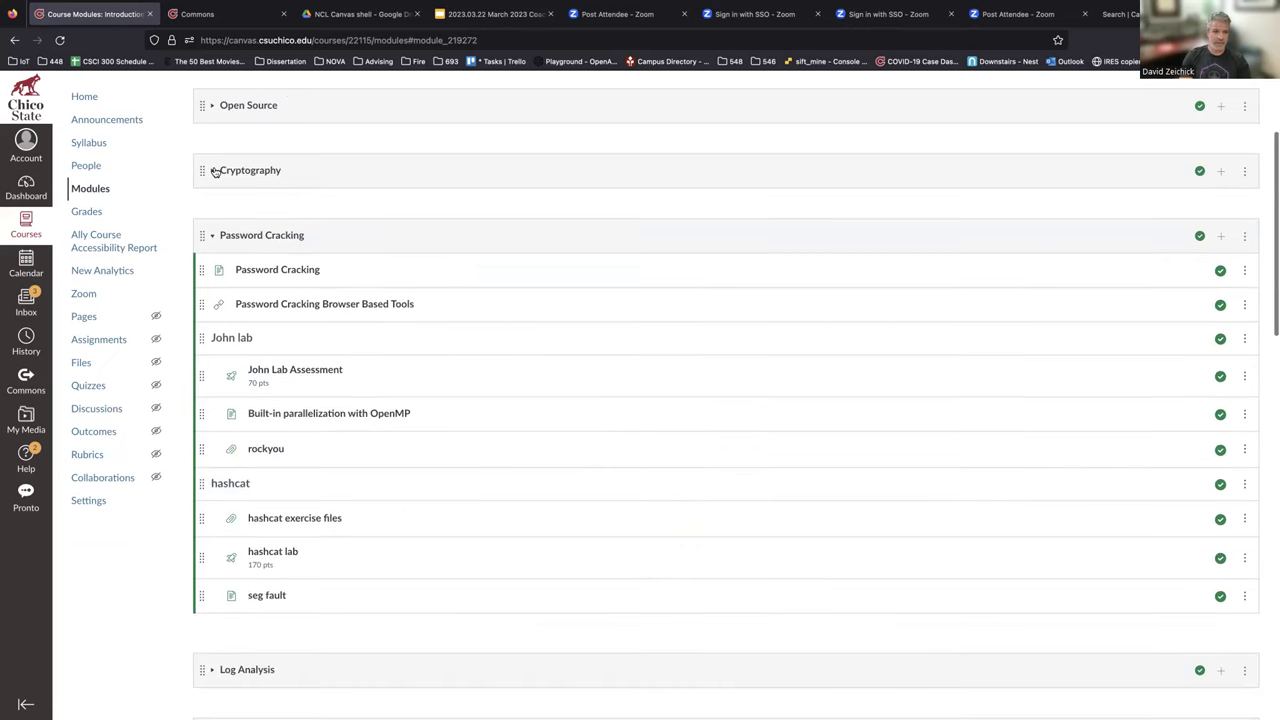
Expand the Cryptography module, review its lecture, lab and Steganography items, and collapse it
left_click(214, 170)
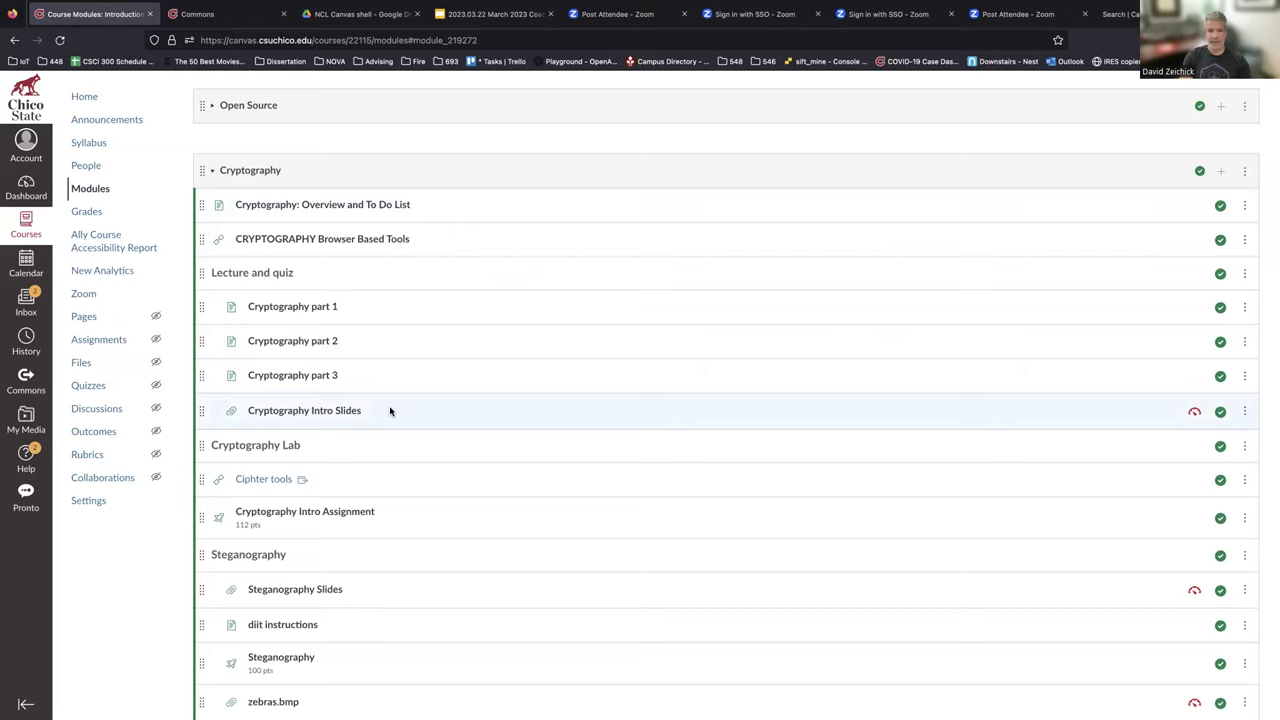
scroll(390, 411, "down", 1)
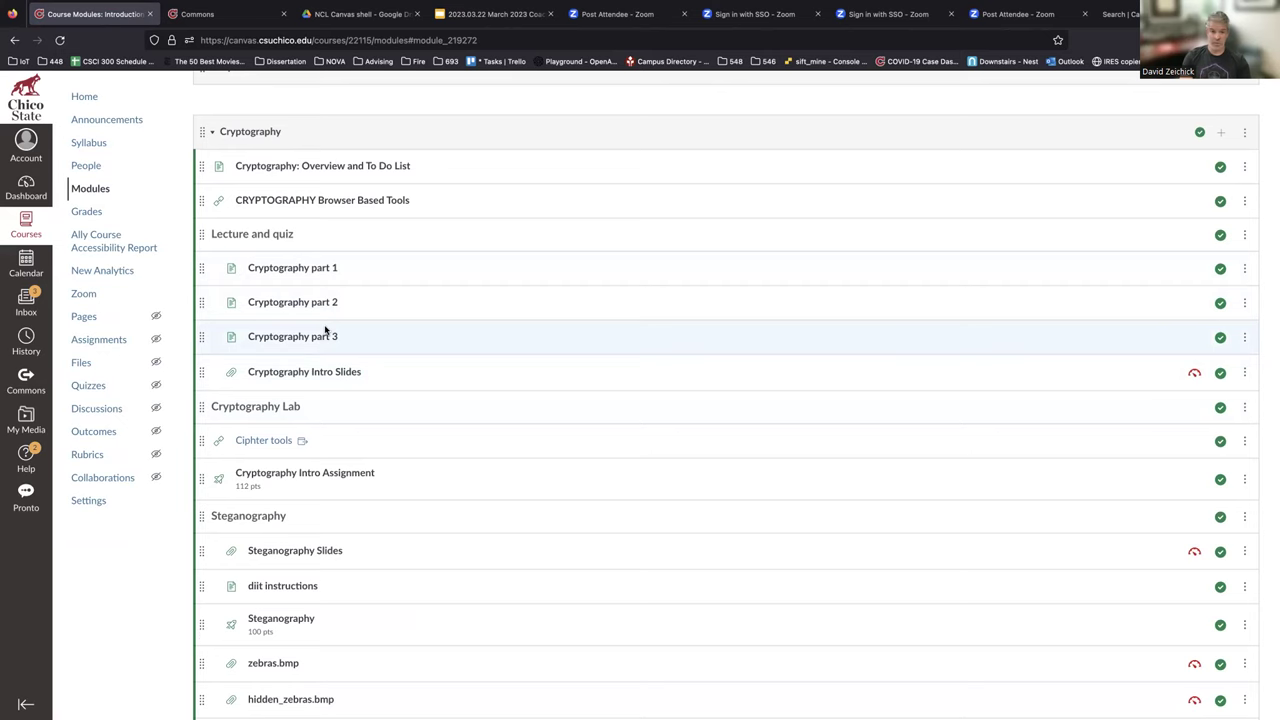
scroll(325, 330, "down", 3)
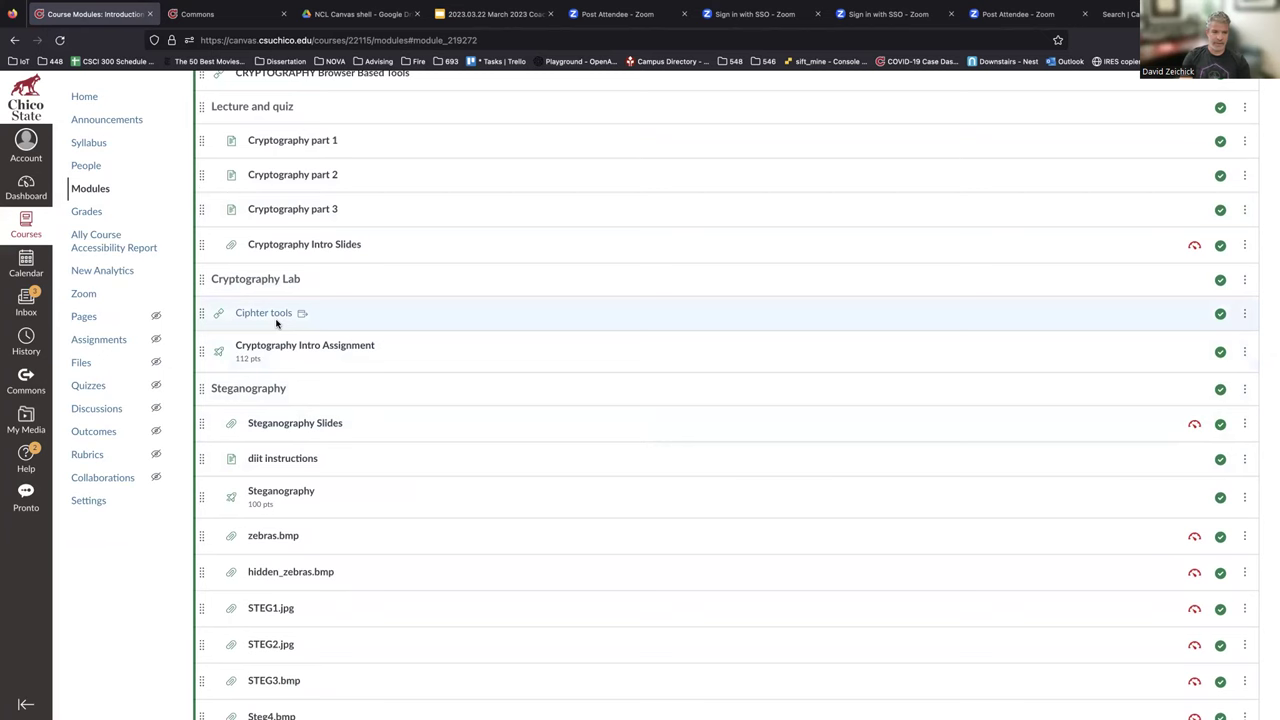
scroll(277, 429, "down", 3)
scroll(277, 430, "up", 8)
scroll(277, 429, "up", 1)
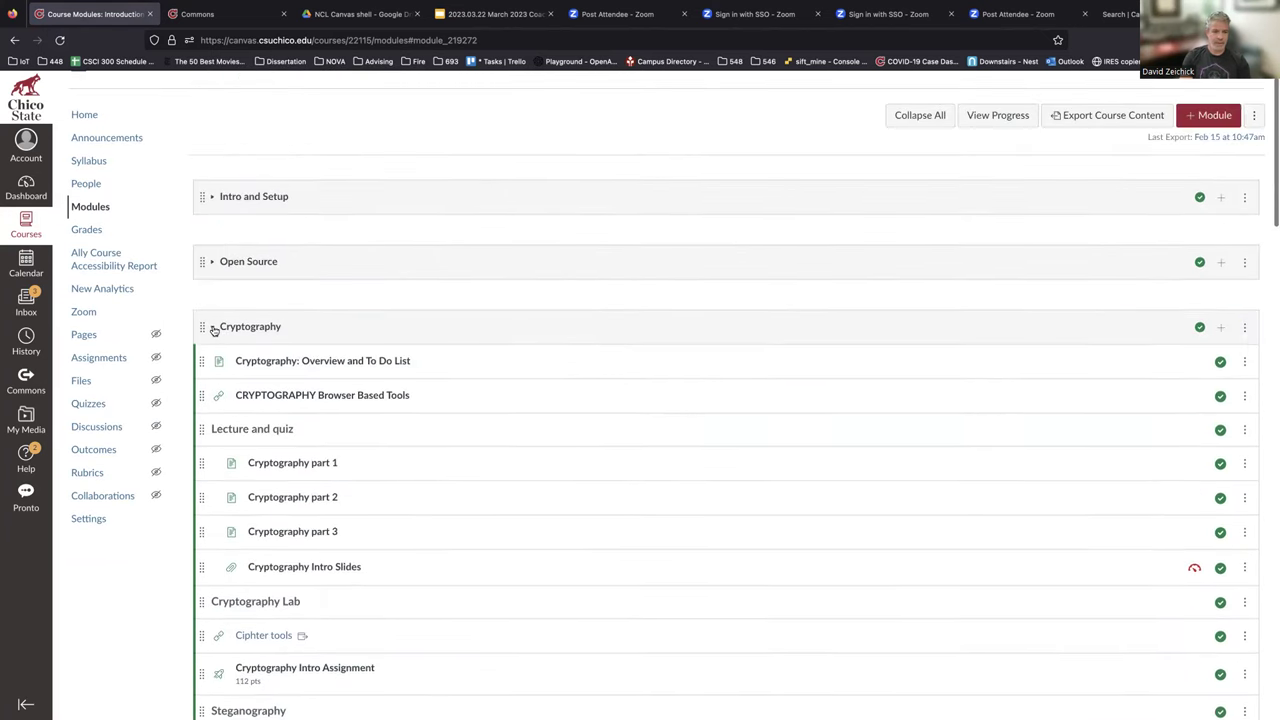
left_click(212, 328)
Collapse the Password Cracking module, then expand Log Analysis to review its lectures and labs and collapse it
scroll(482, 302, "down", 3)
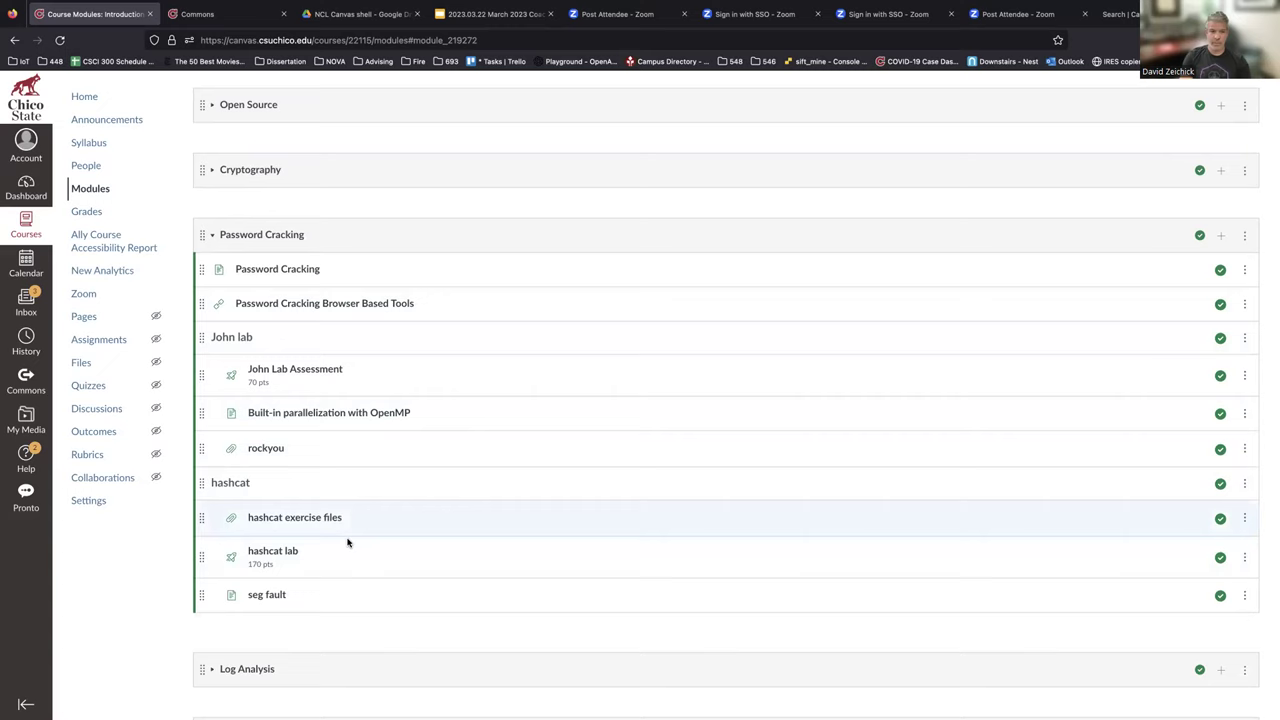
left_click(213, 236)
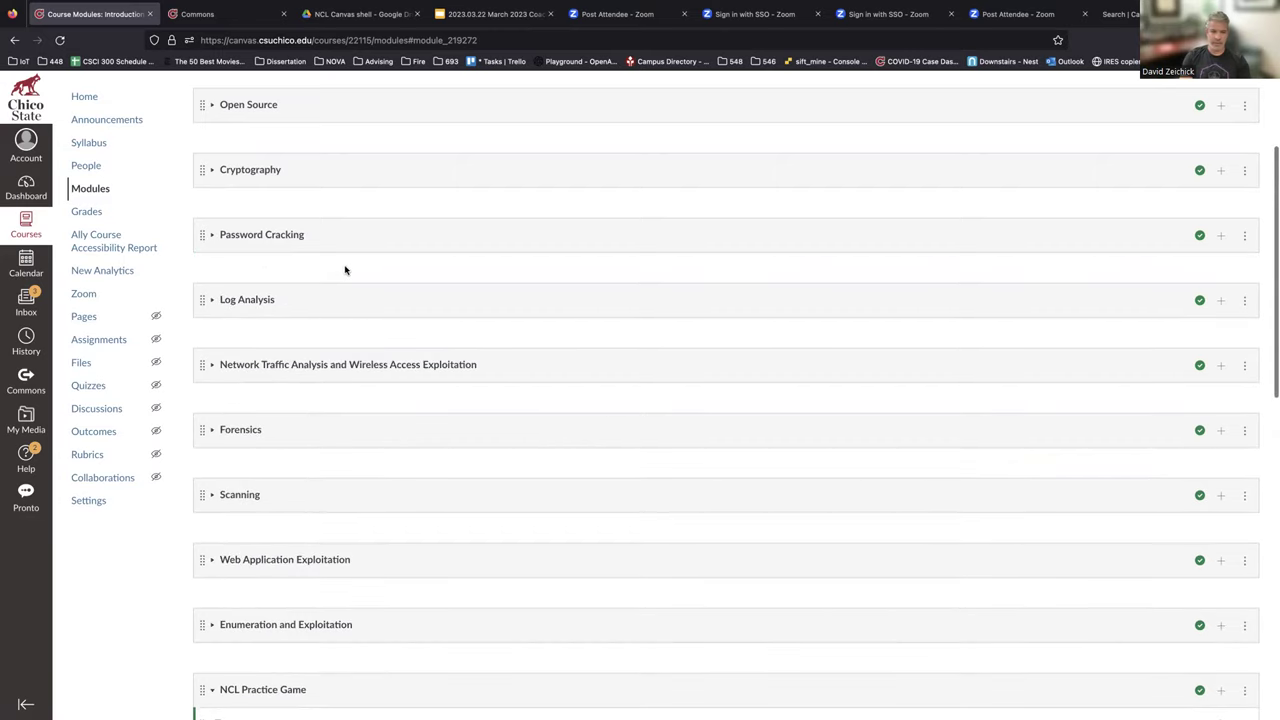
left_click(211, 301)
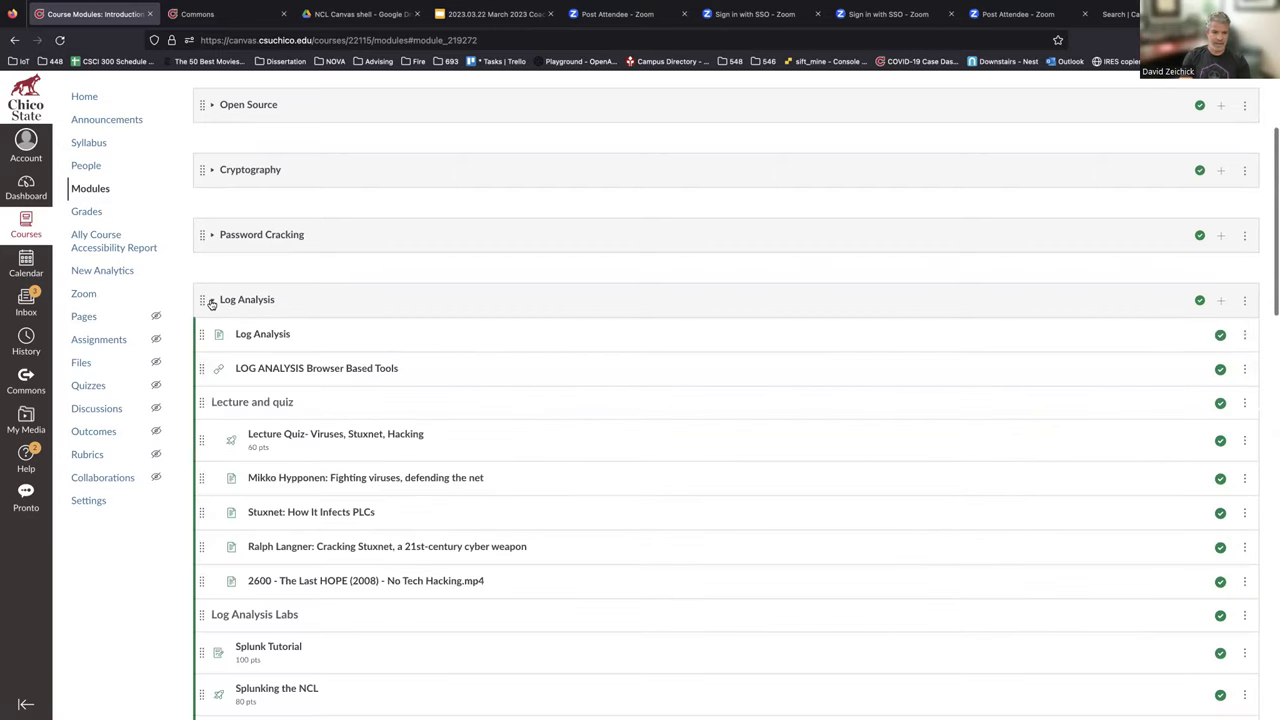
scroll(294, 303, "down", 3)
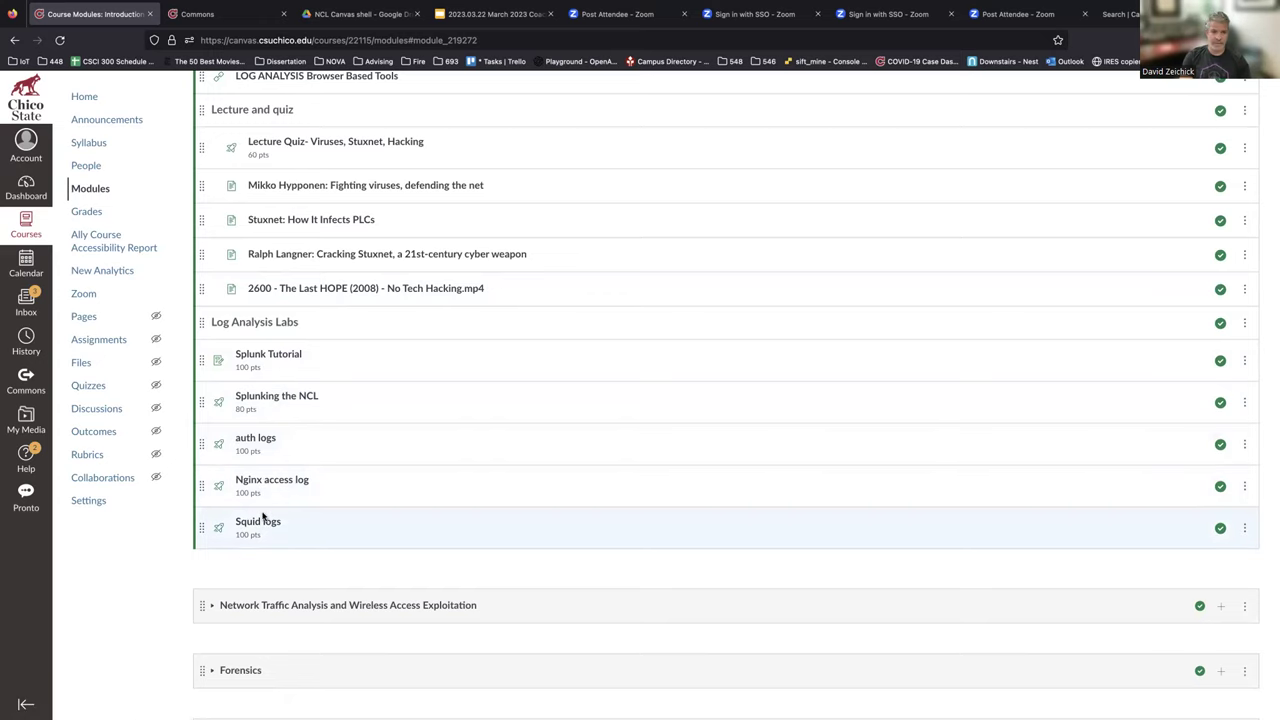
scroll(360, 417, "up", 3)
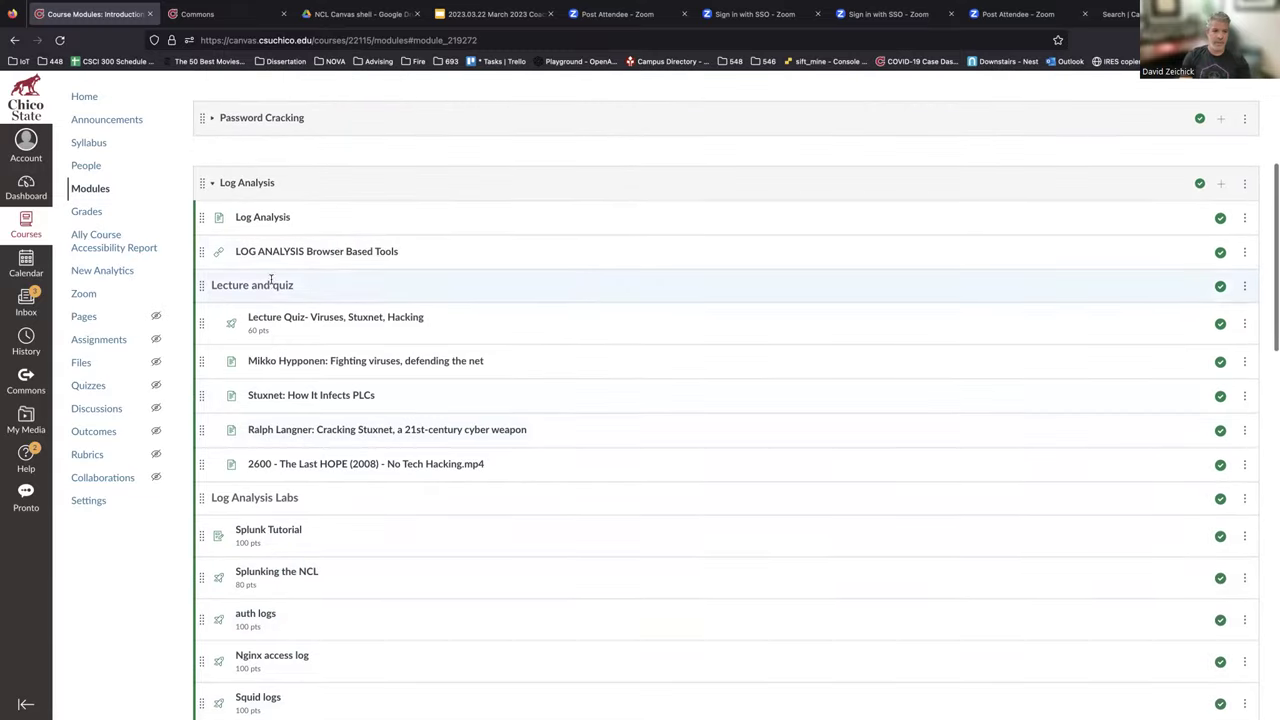
left_click(214, 184)
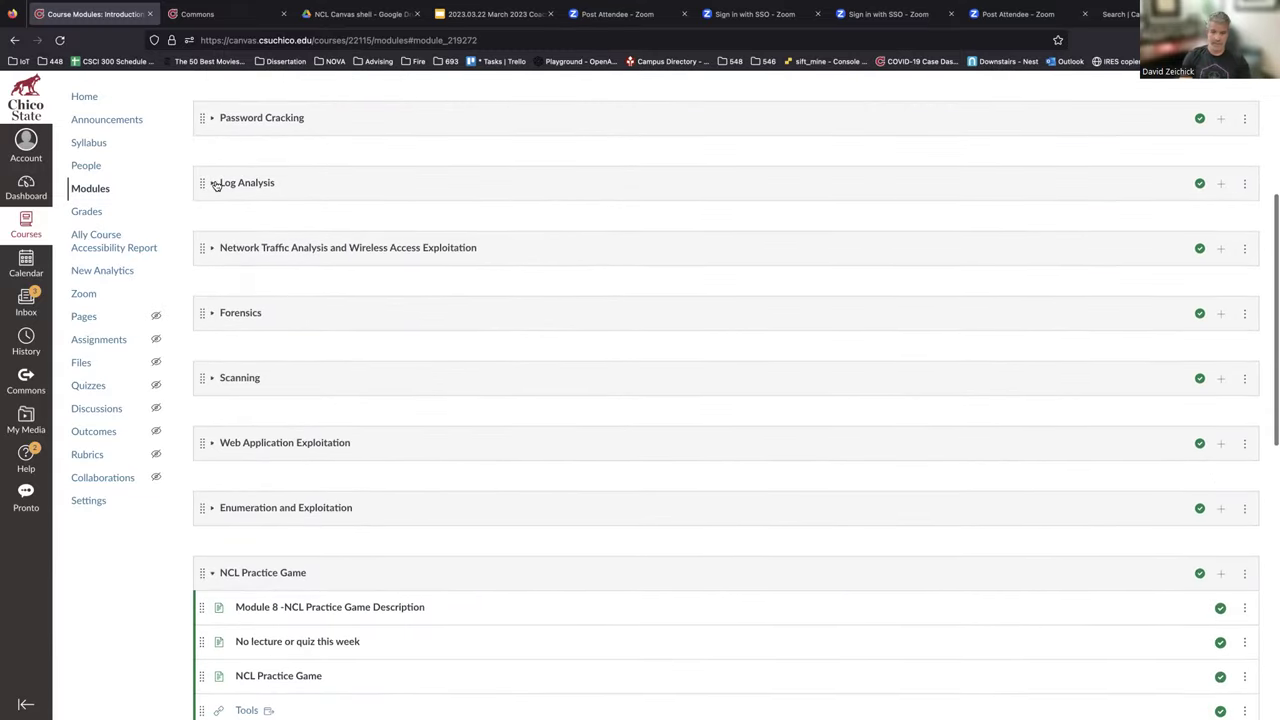
Expand the Network Traffic Analysis and Wireless Access Exploitation module and then Forensics to review their lectures and labs, collapsing each after viewing
left_click(212, 249)
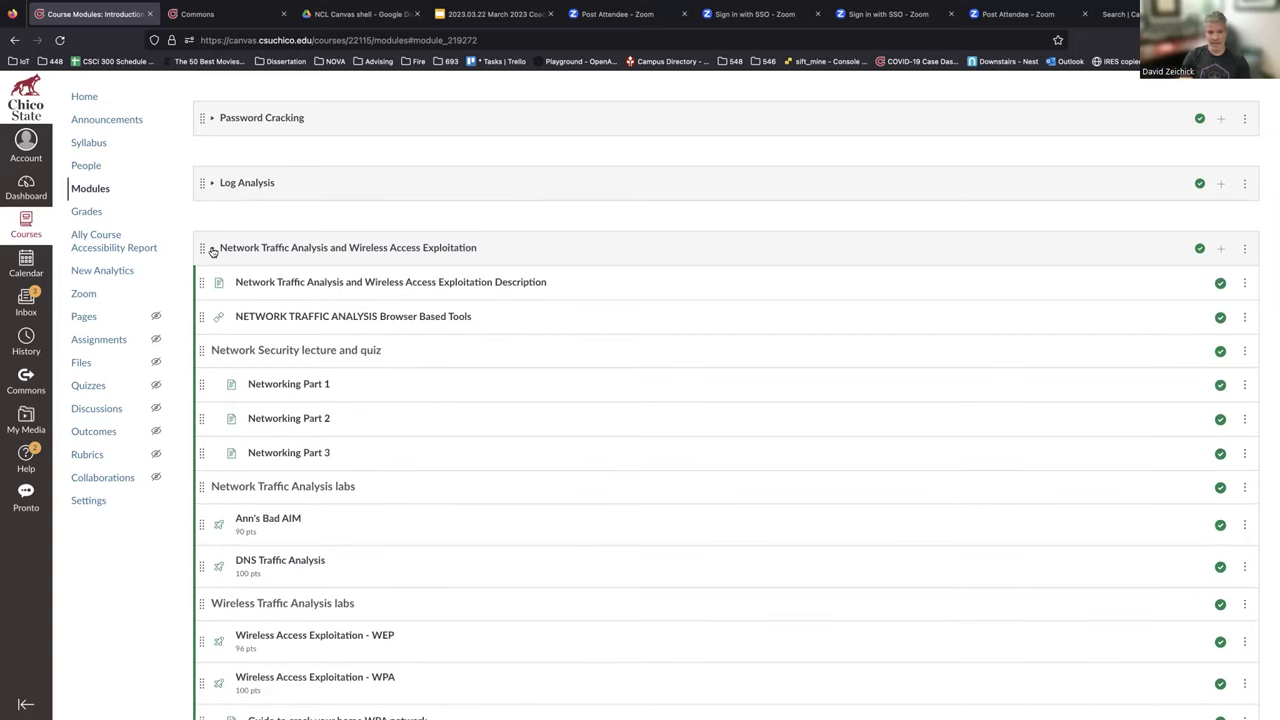
left_click(212, 249)
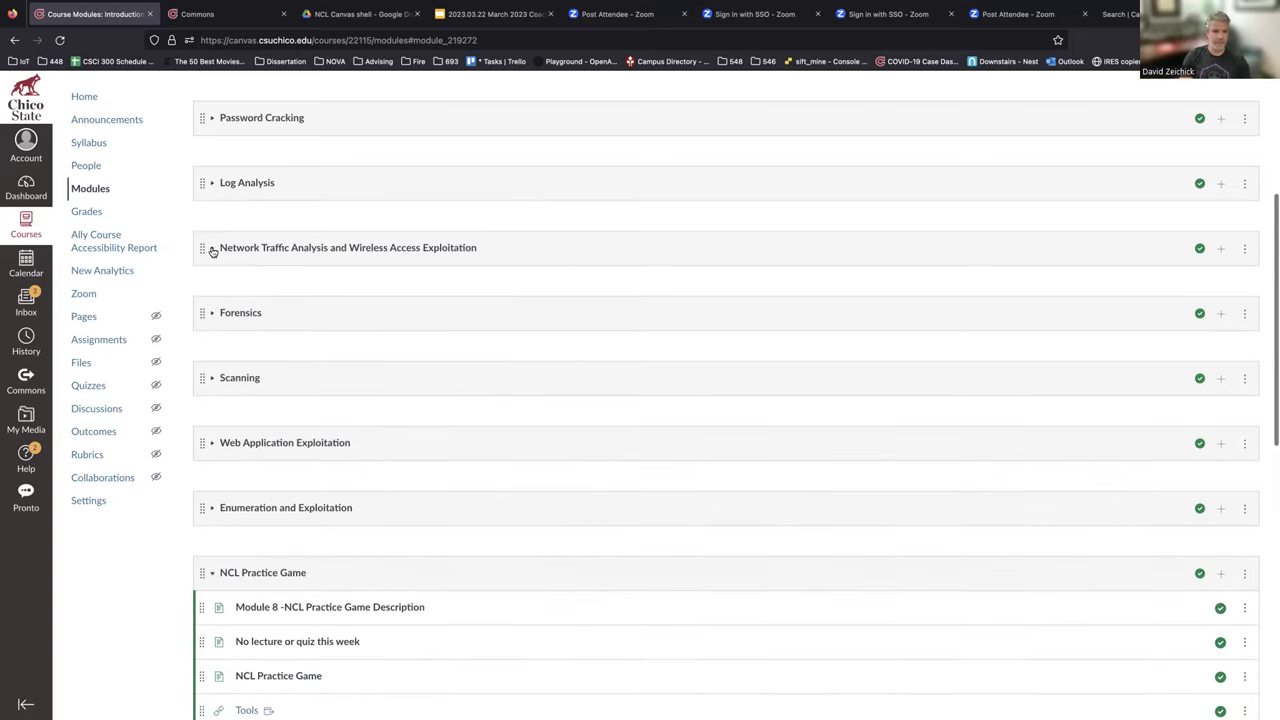
left_click(213, 314)
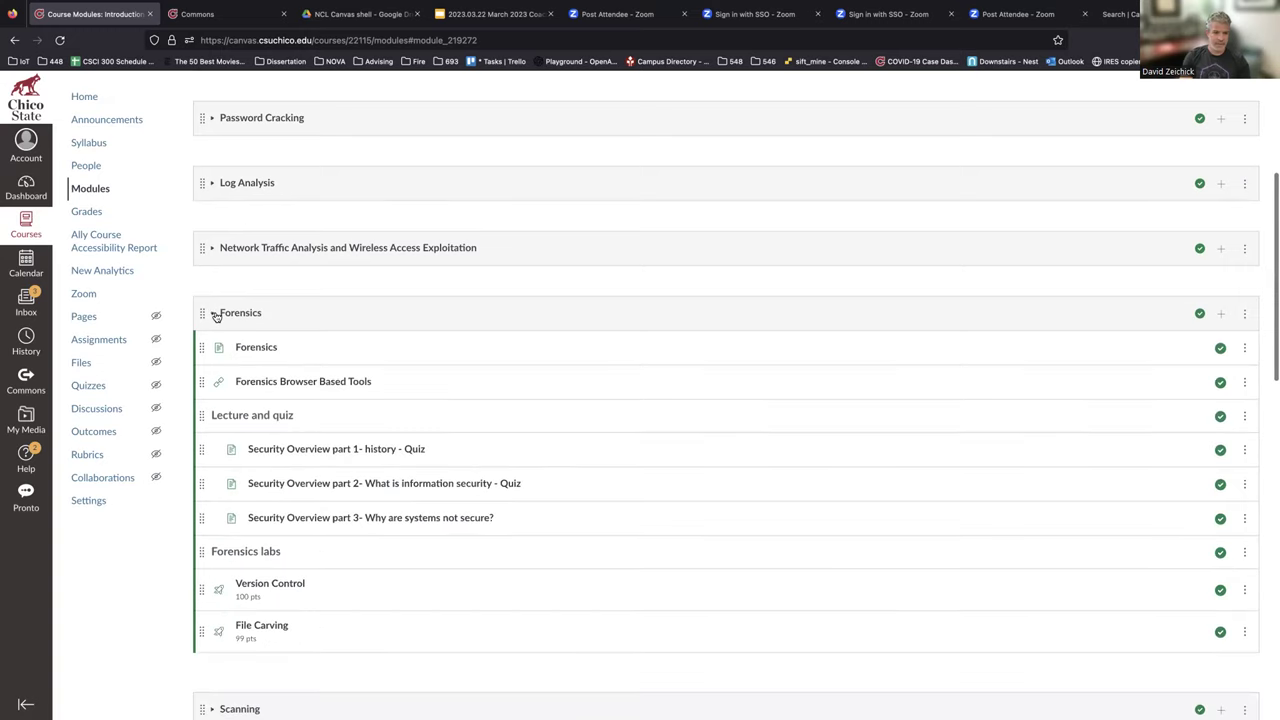
scroll(443, 304, "down", 1)
scroll(443, 304, "down", 2)
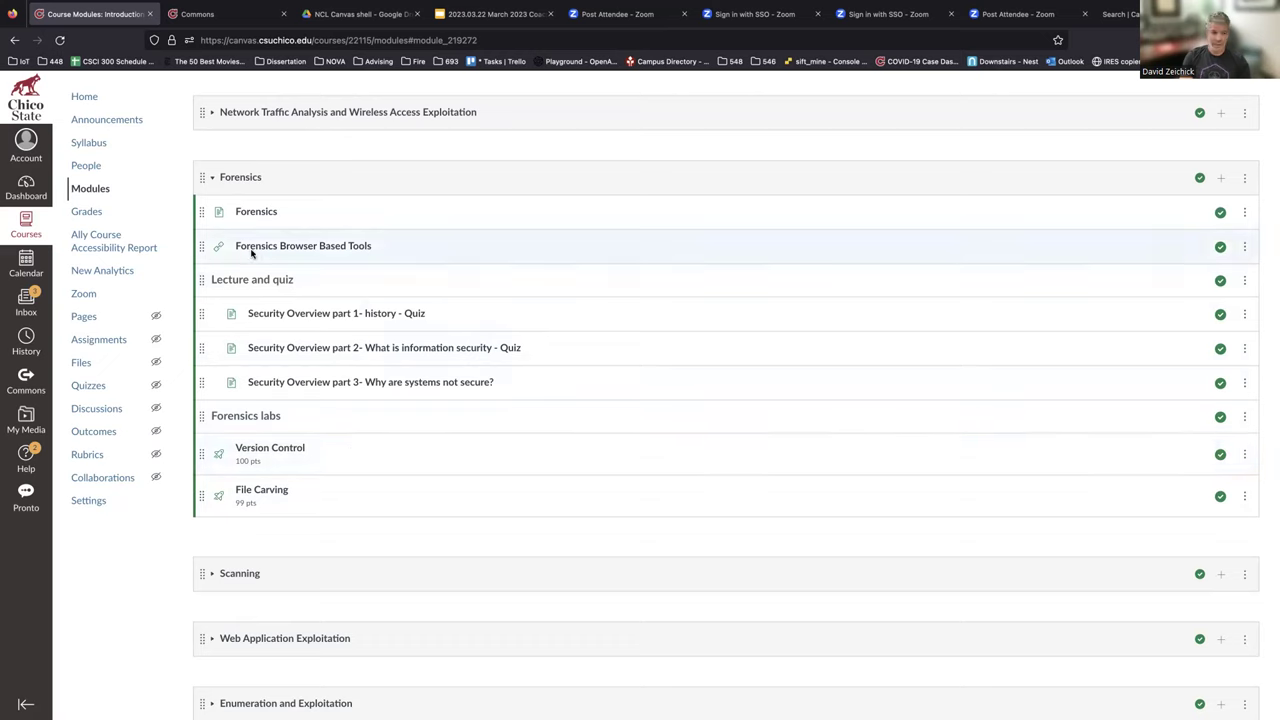
left_click(214, 179)
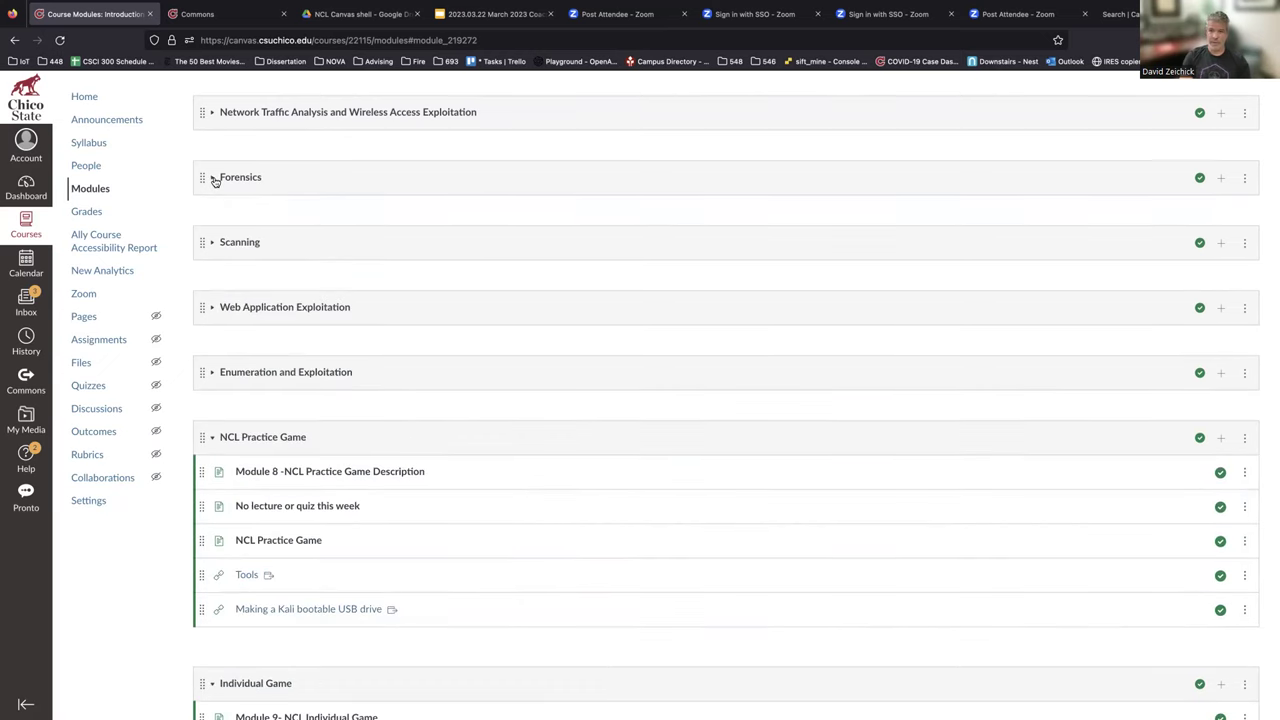
Review the items in the Scanning and Web Application Exploitation modules, expanding and collapsing each in turn
left_click(215, 243)
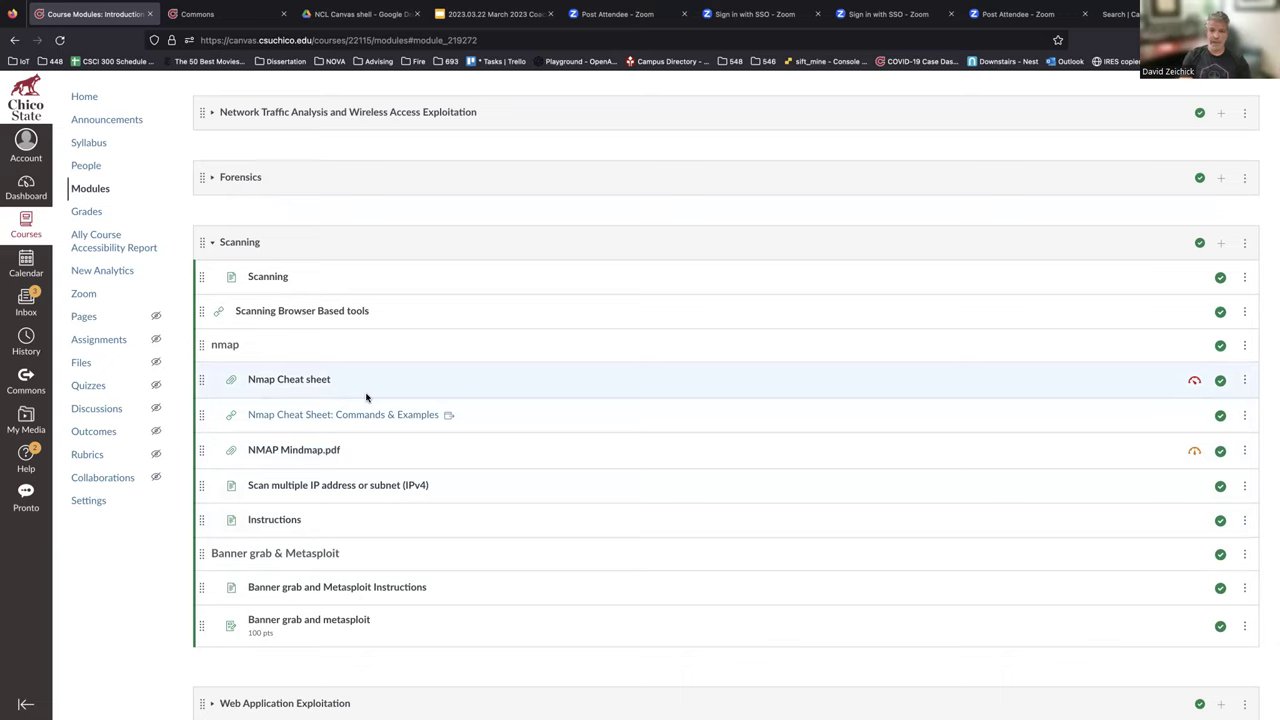
left_click(212, 243)
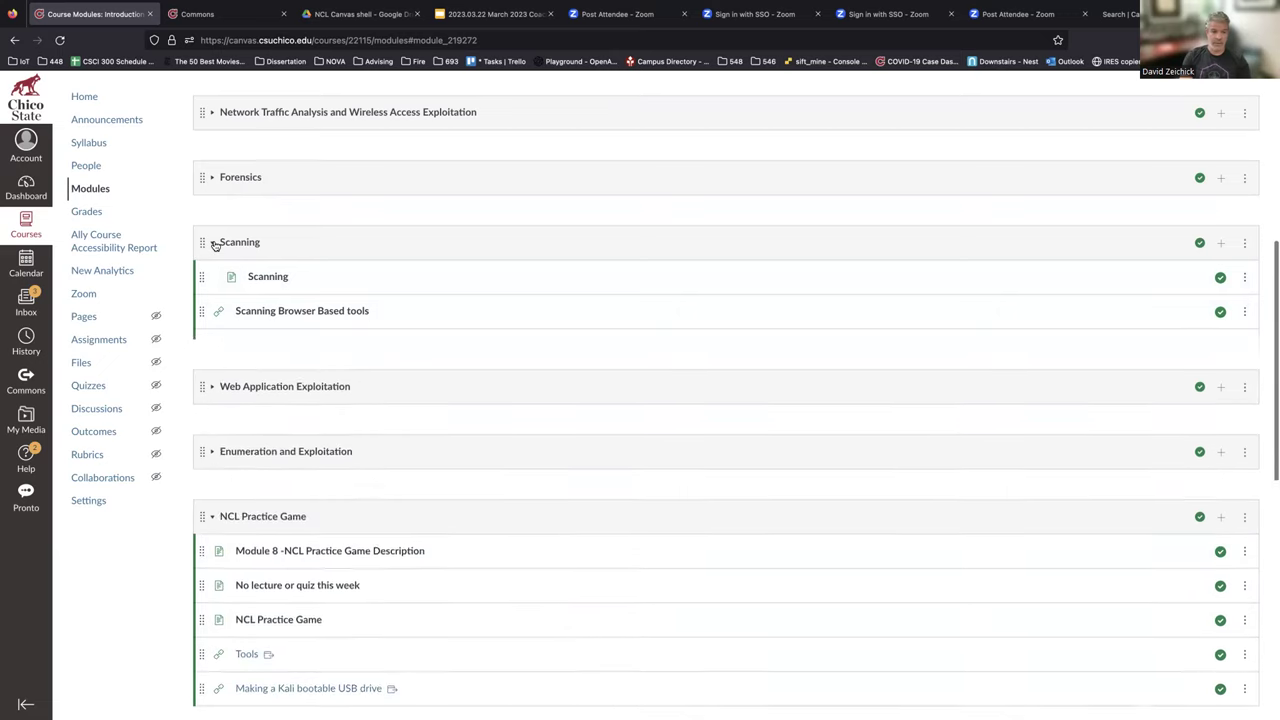
left_click(213, 309)
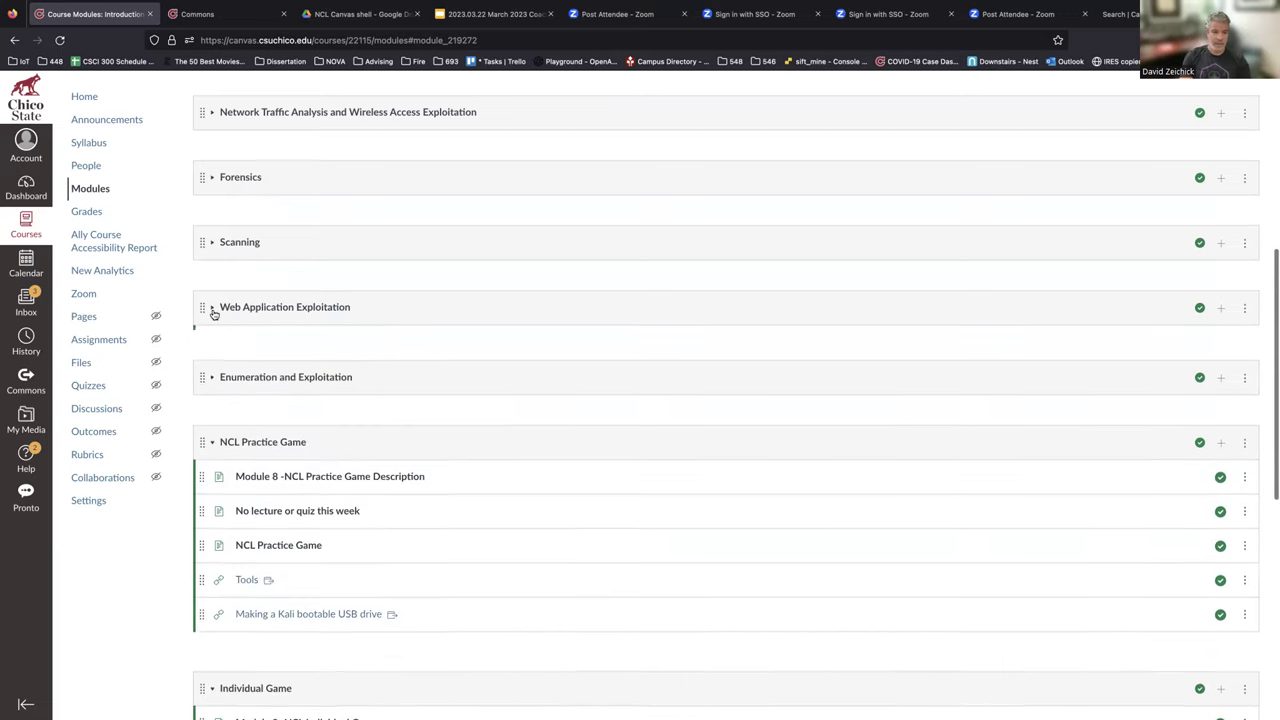
scroll(404, 377, "down", 3)
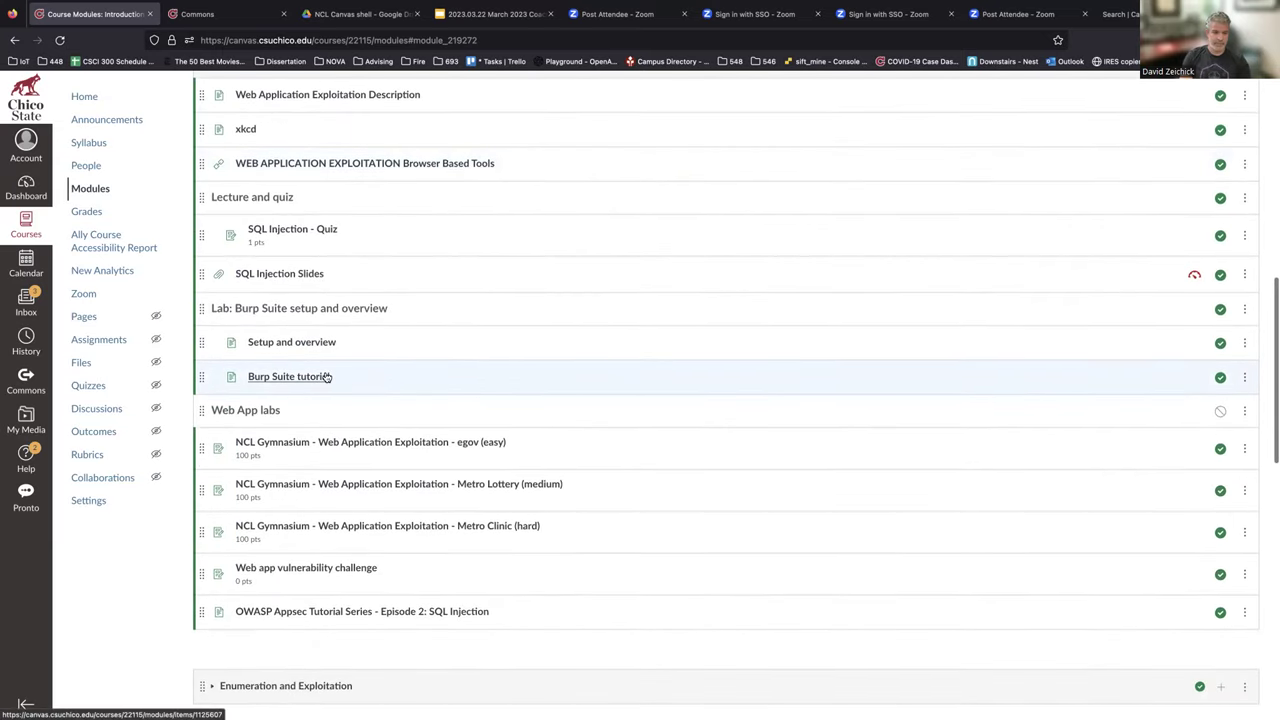
scroll(326, 251, "up", 2)
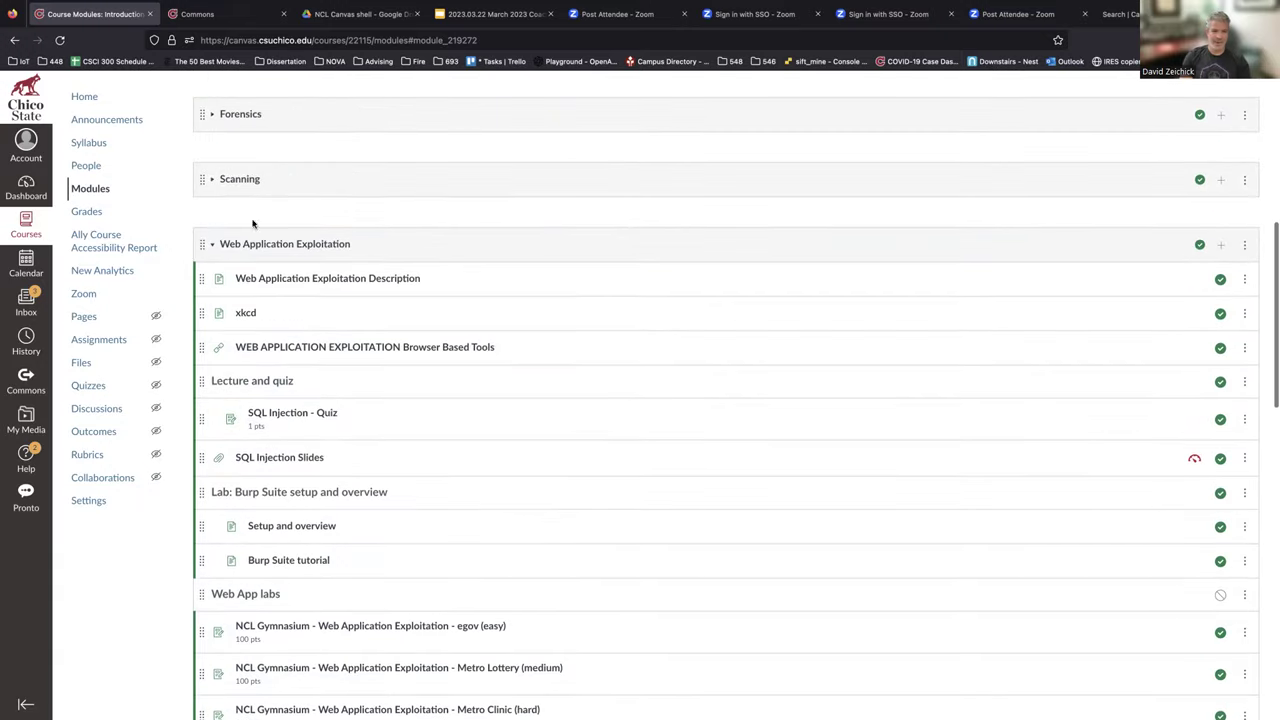
left_click(214, 246)
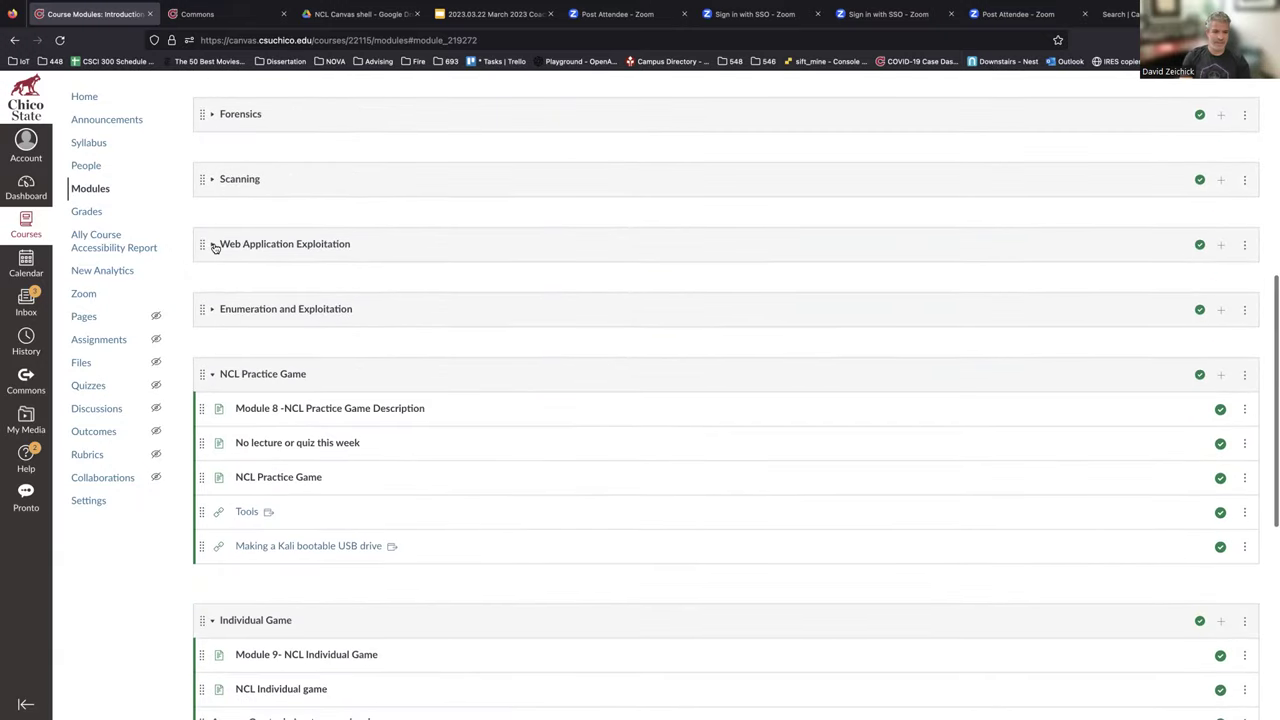
Expand the Enumeration and Exploitation module, review its Ghidra page, lectures and NCL Gym labs, and collapse it
left_click(212, 311)
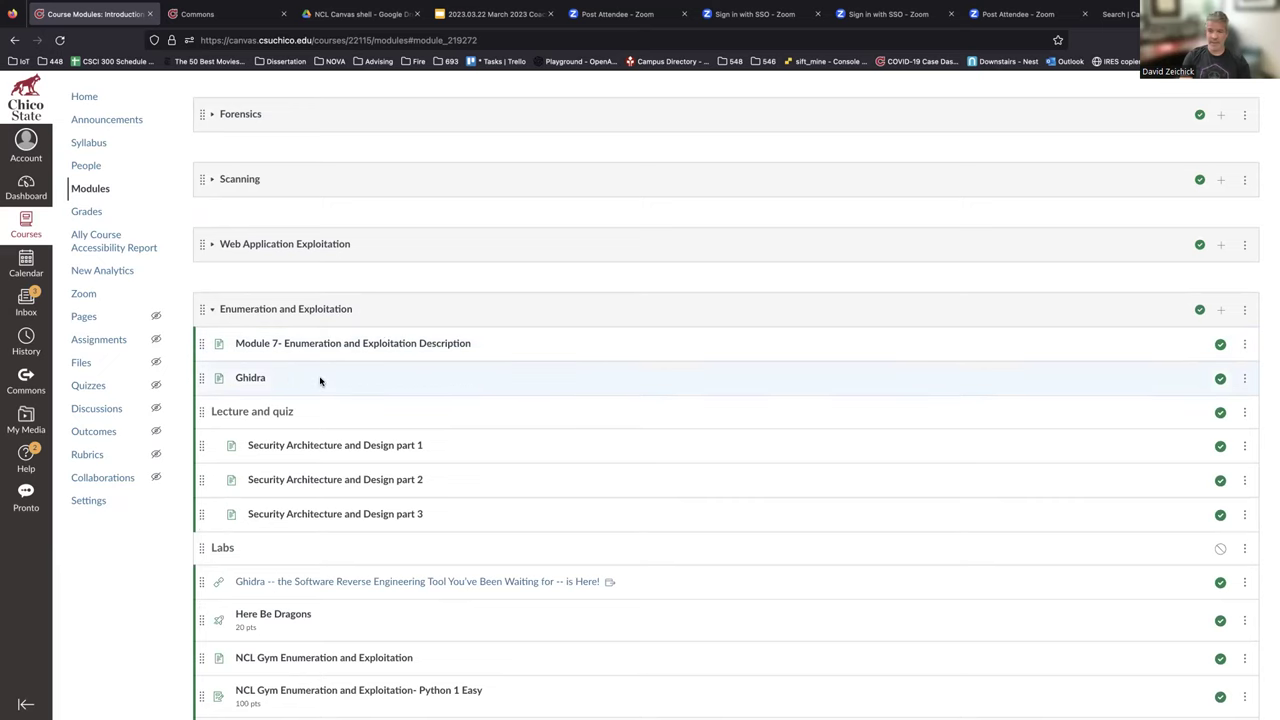
scroll(320, 380, "down", 1)
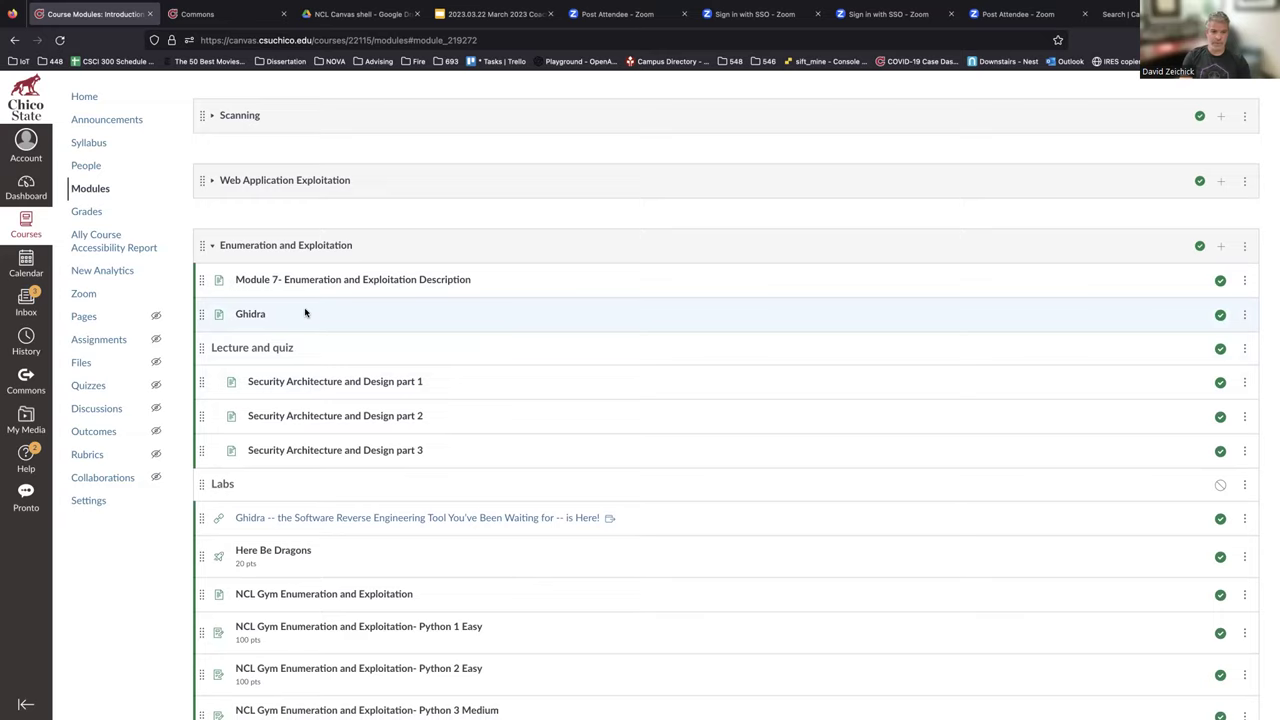
scroll(306, 311, "down", 3)
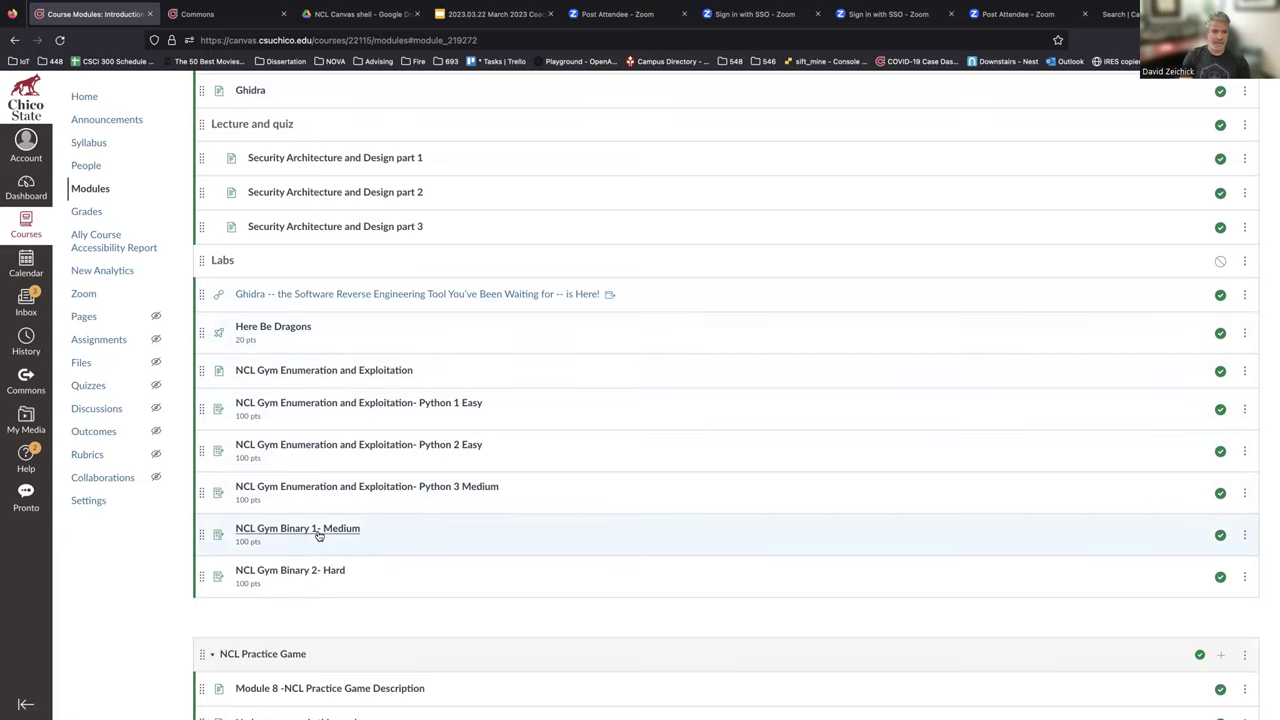
scroll(297, 292, "up", 2)
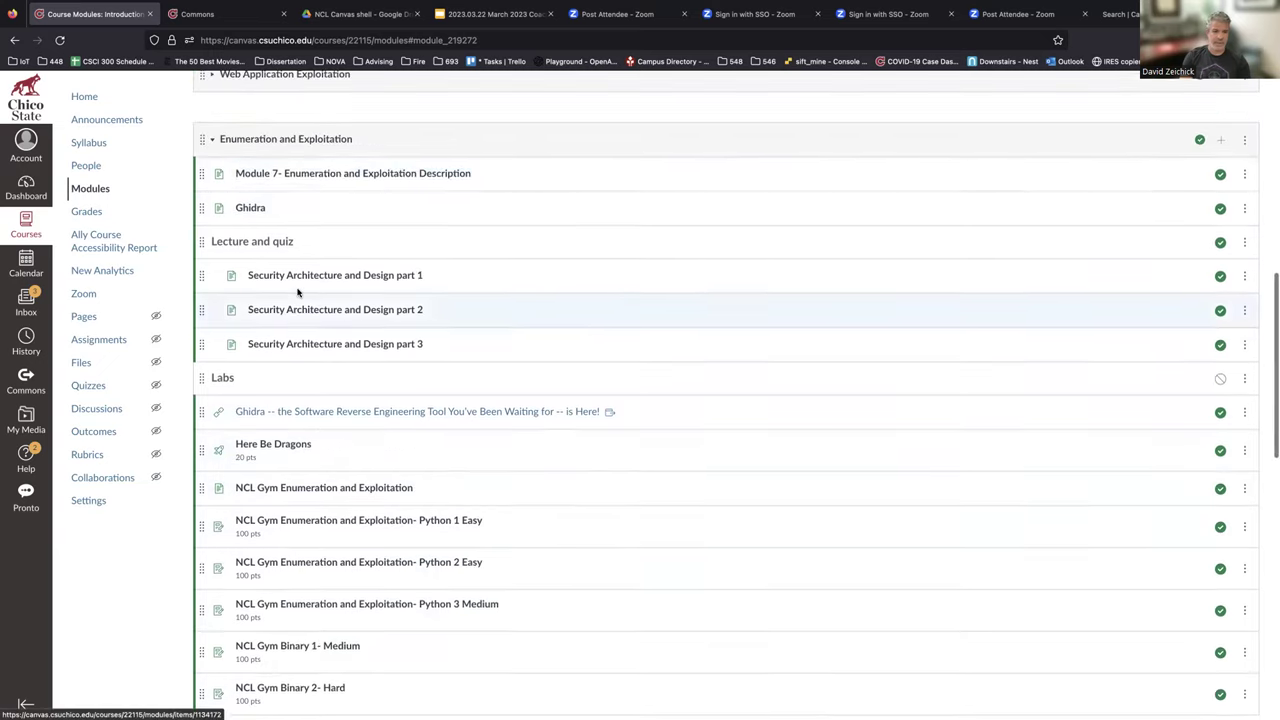
left_click(218, 141)
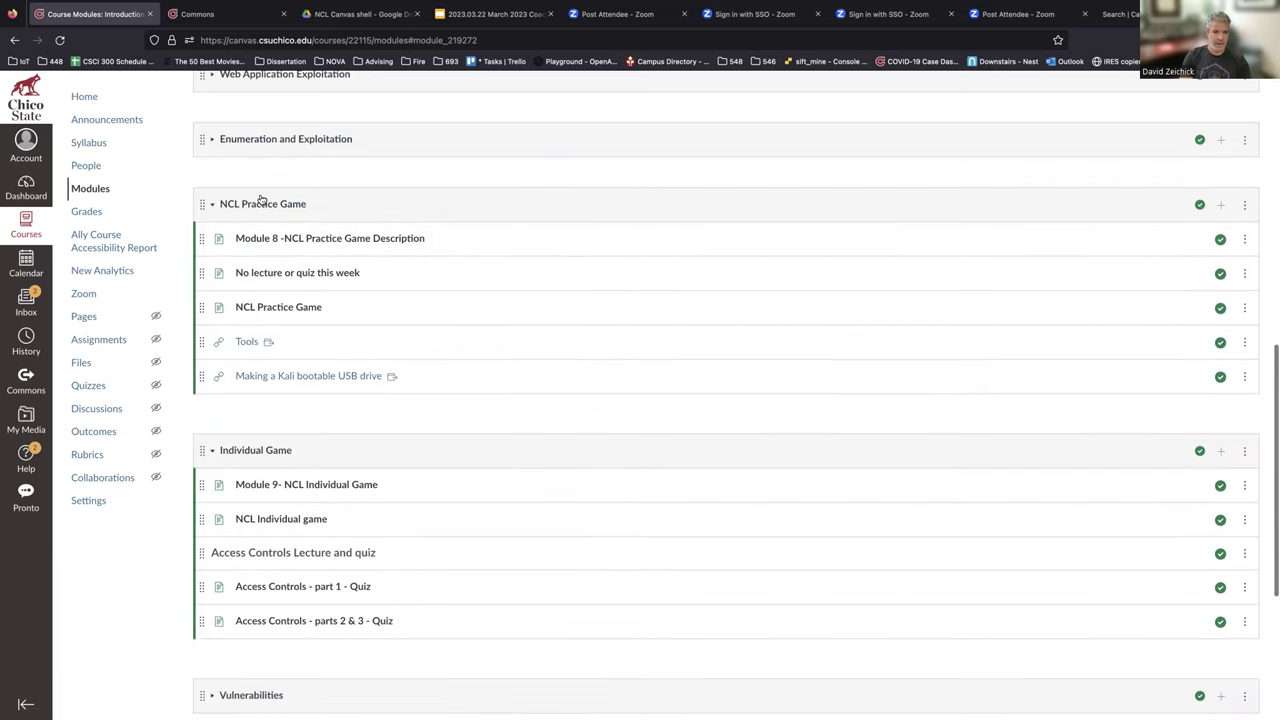
scroll(319, 234, "up", 10)
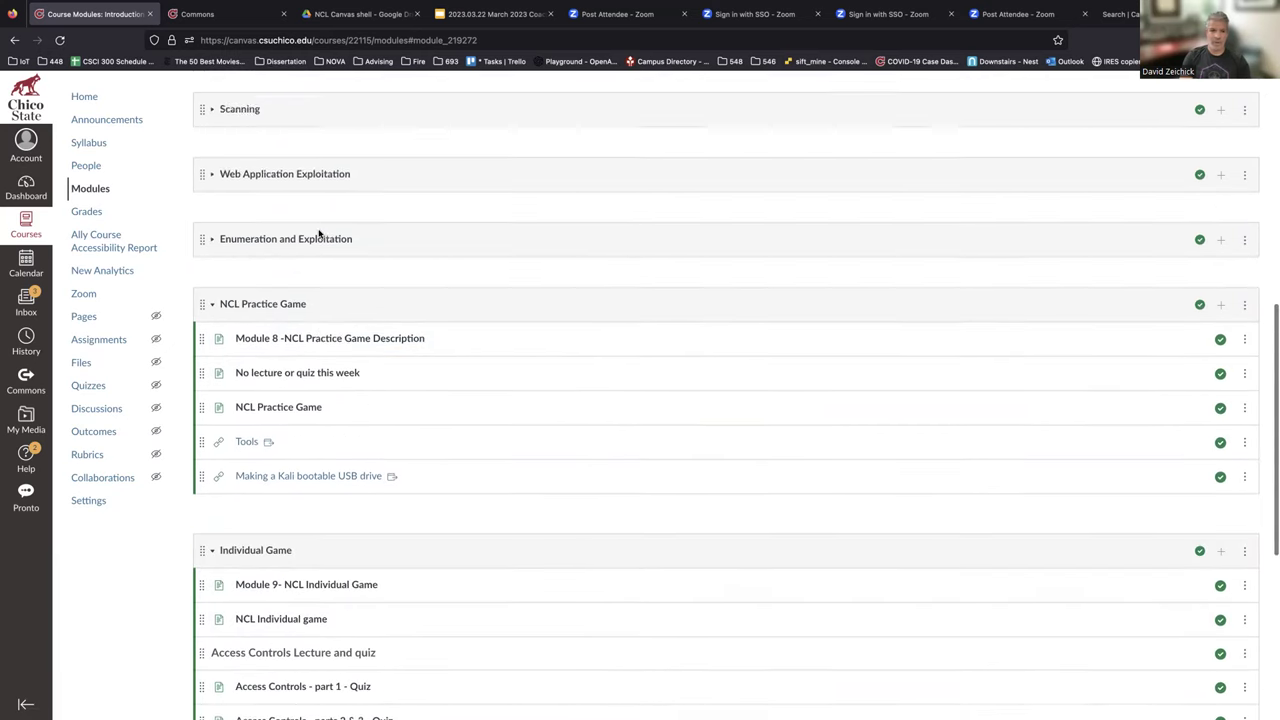